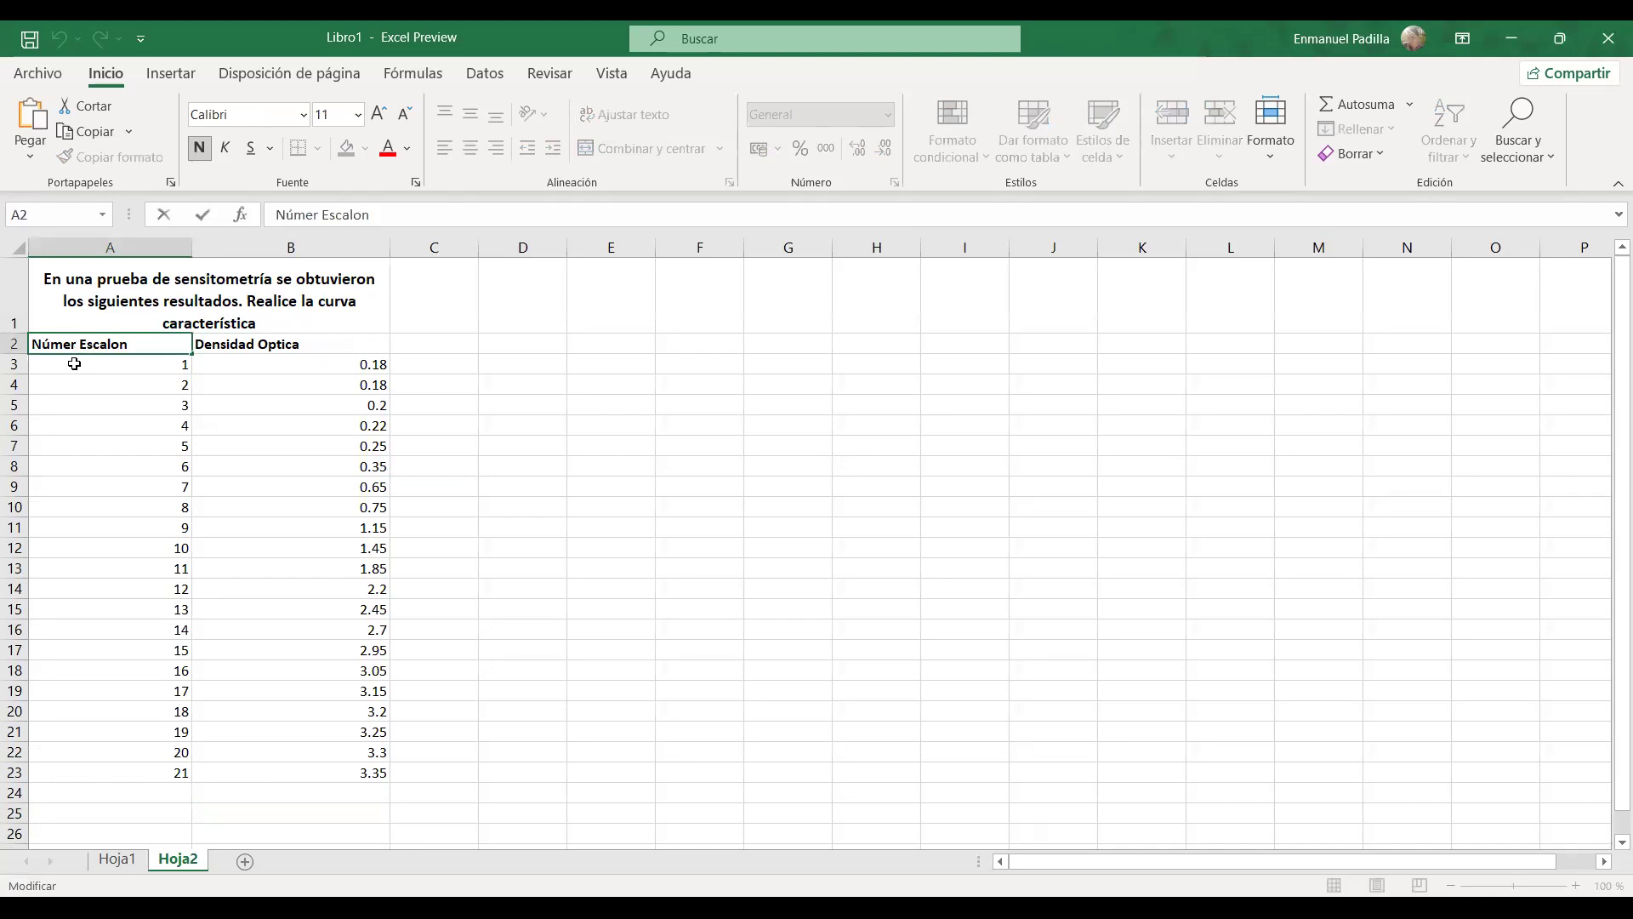
Complete the A2 header correction as "Número Escalon" and review the step-number and optical-density columns.
left_click(485, 419)
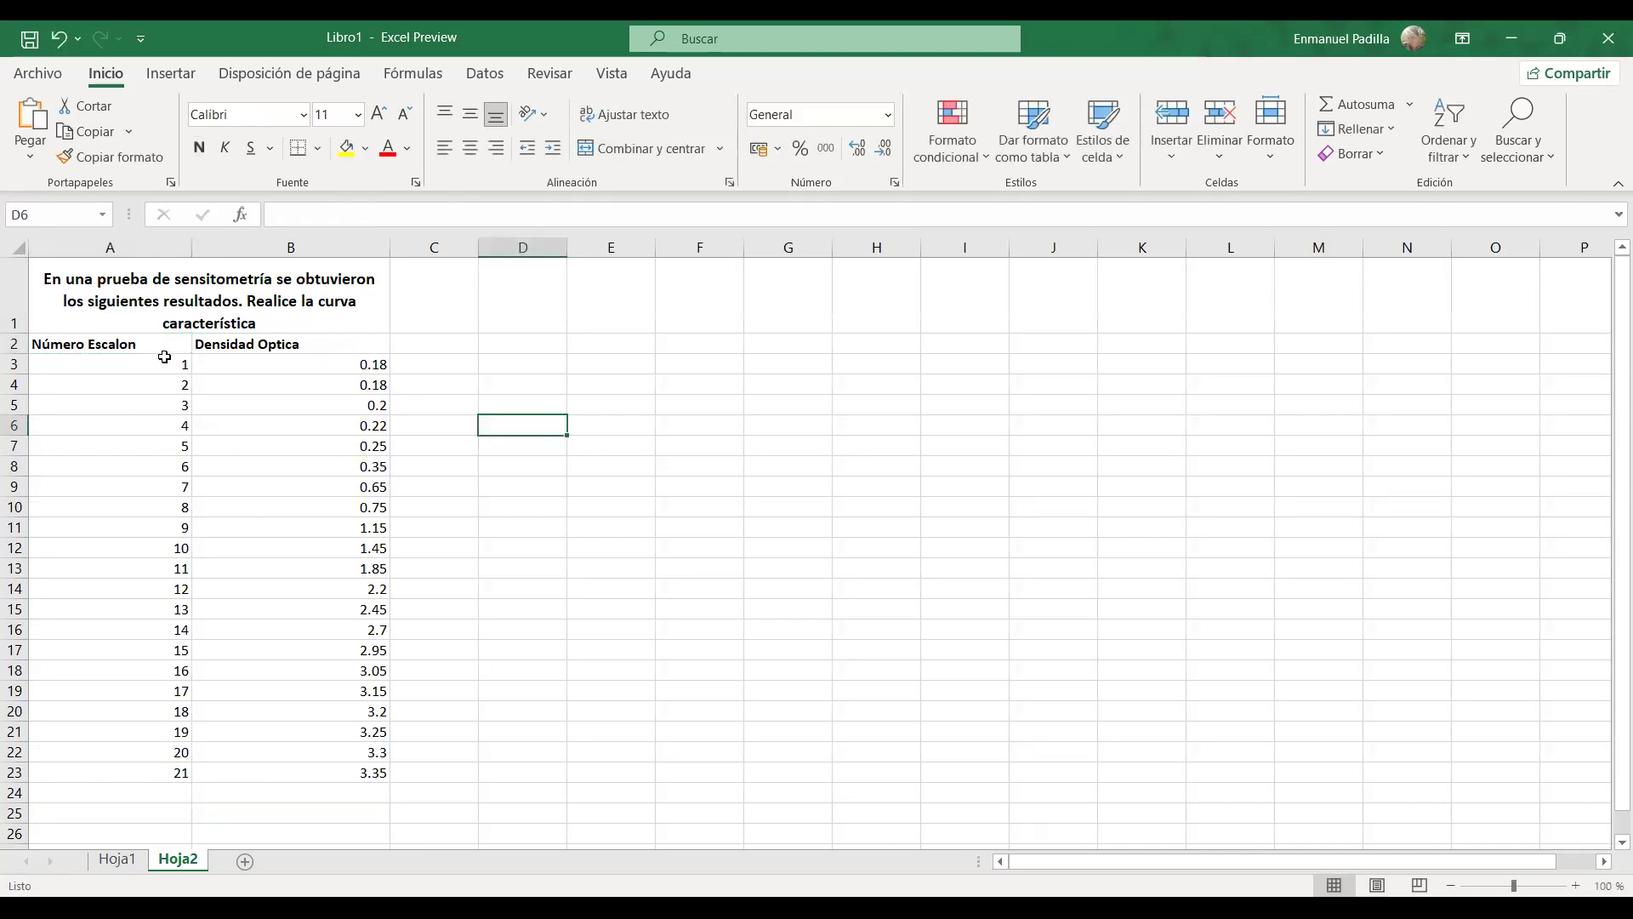
left_click_drag(164, 361, 163, 774)
left_click_drag(263, 362, 313, 766)
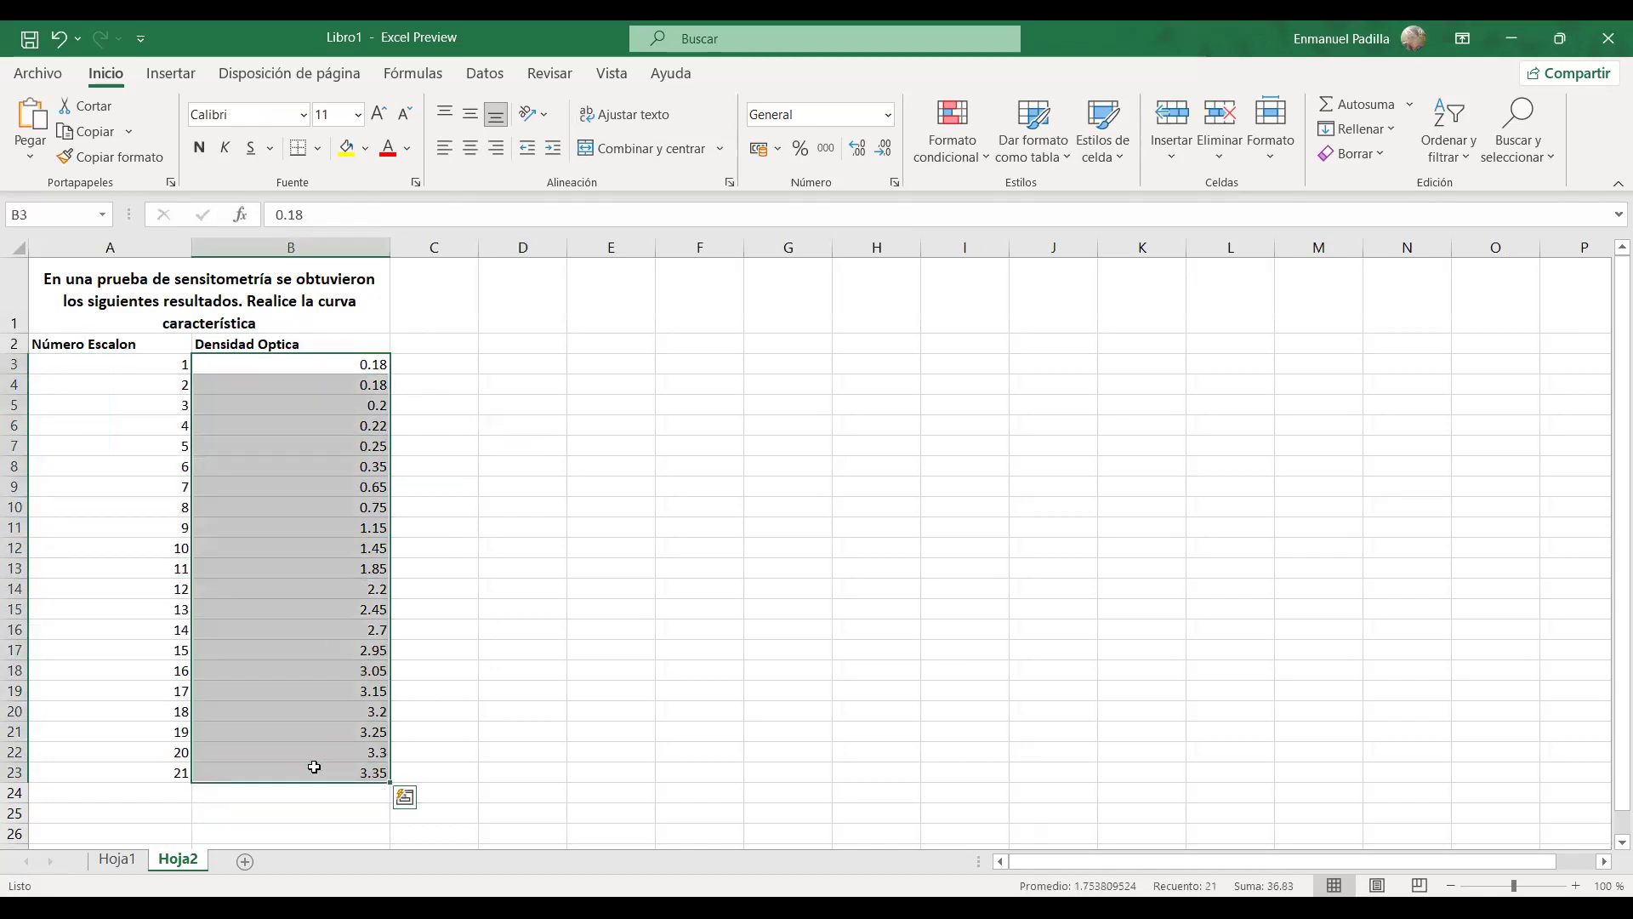
left_click(523, 588)
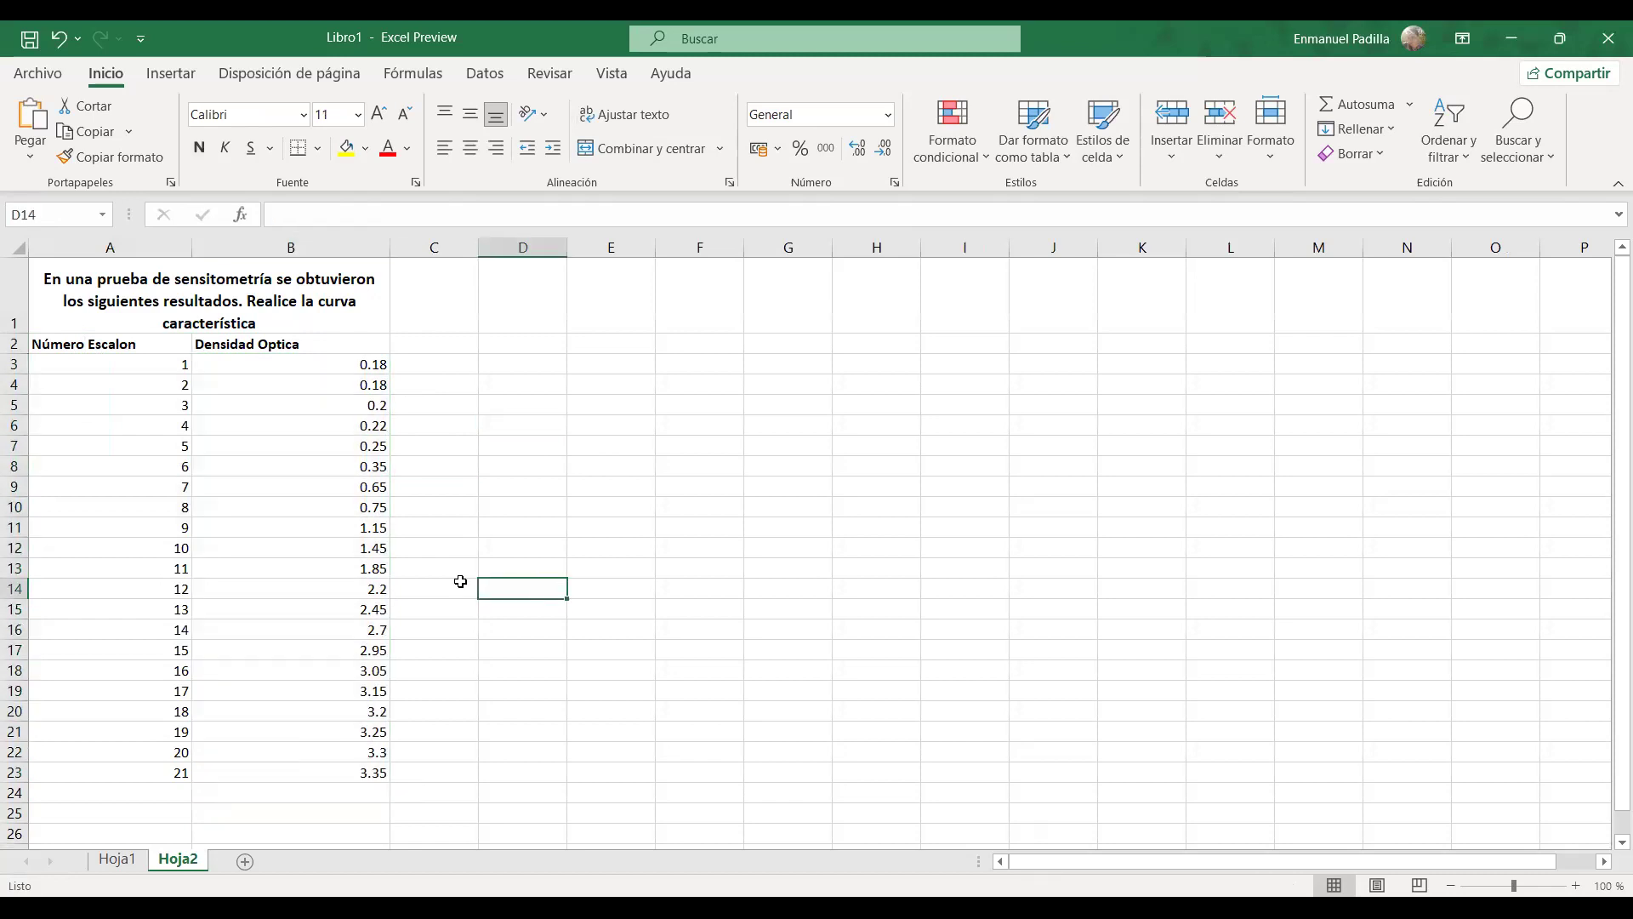
Insert a markers-only scatter chart from the step-number and optical-density data in A3:B23.
left_click_drag(77, 365, 290, 767)
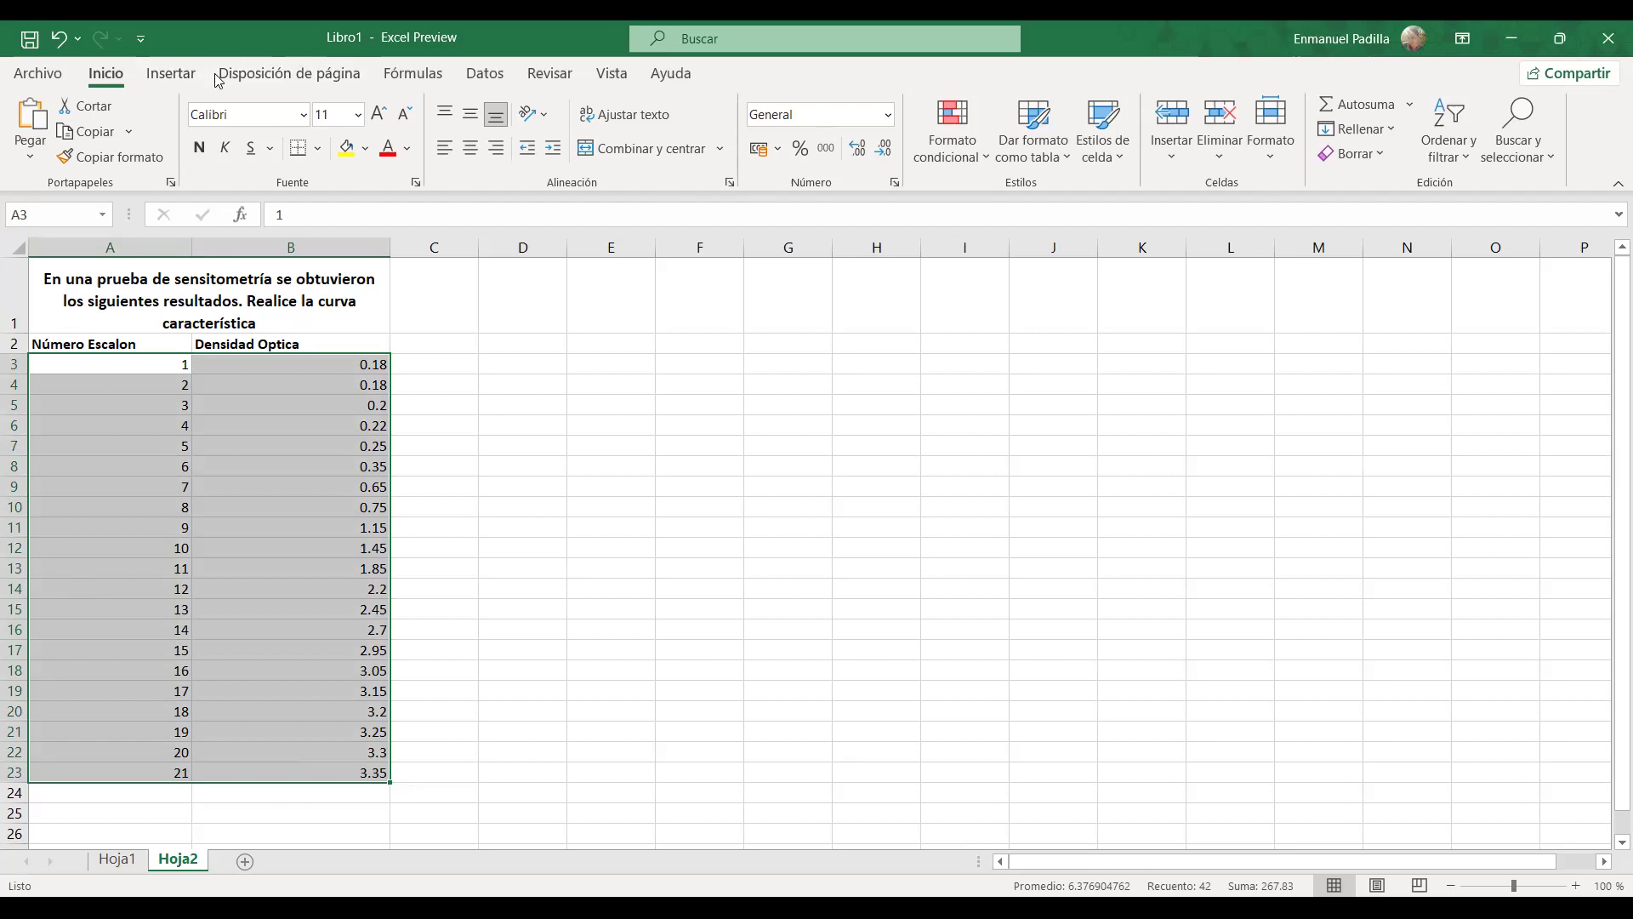
left_click(171, 77)
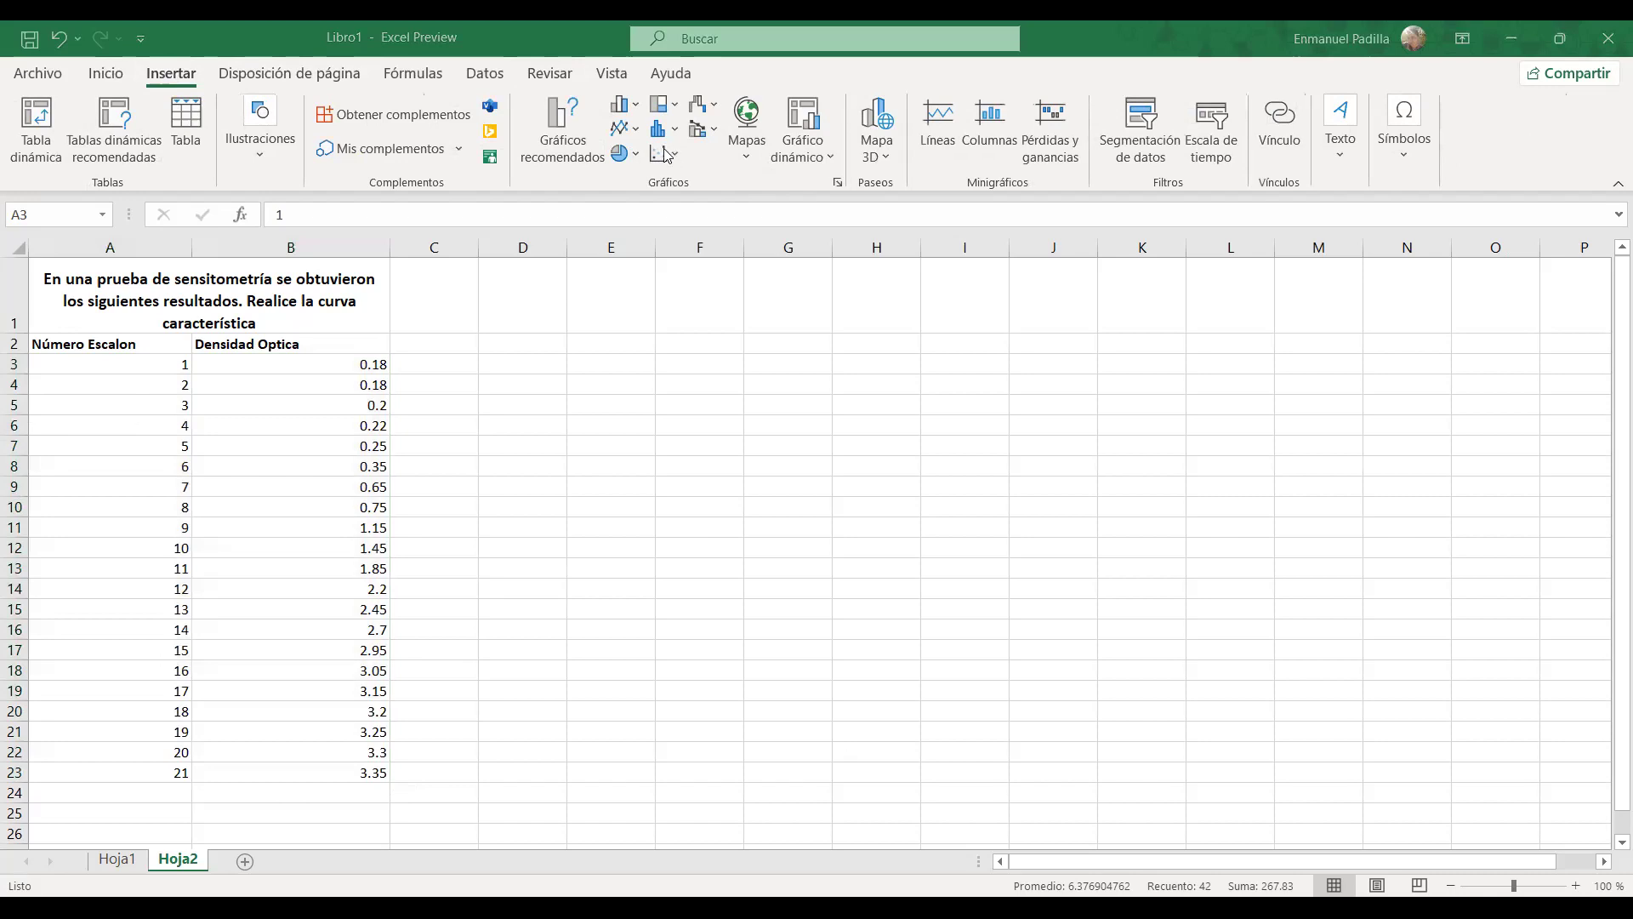
key("ctrl+shift+End")
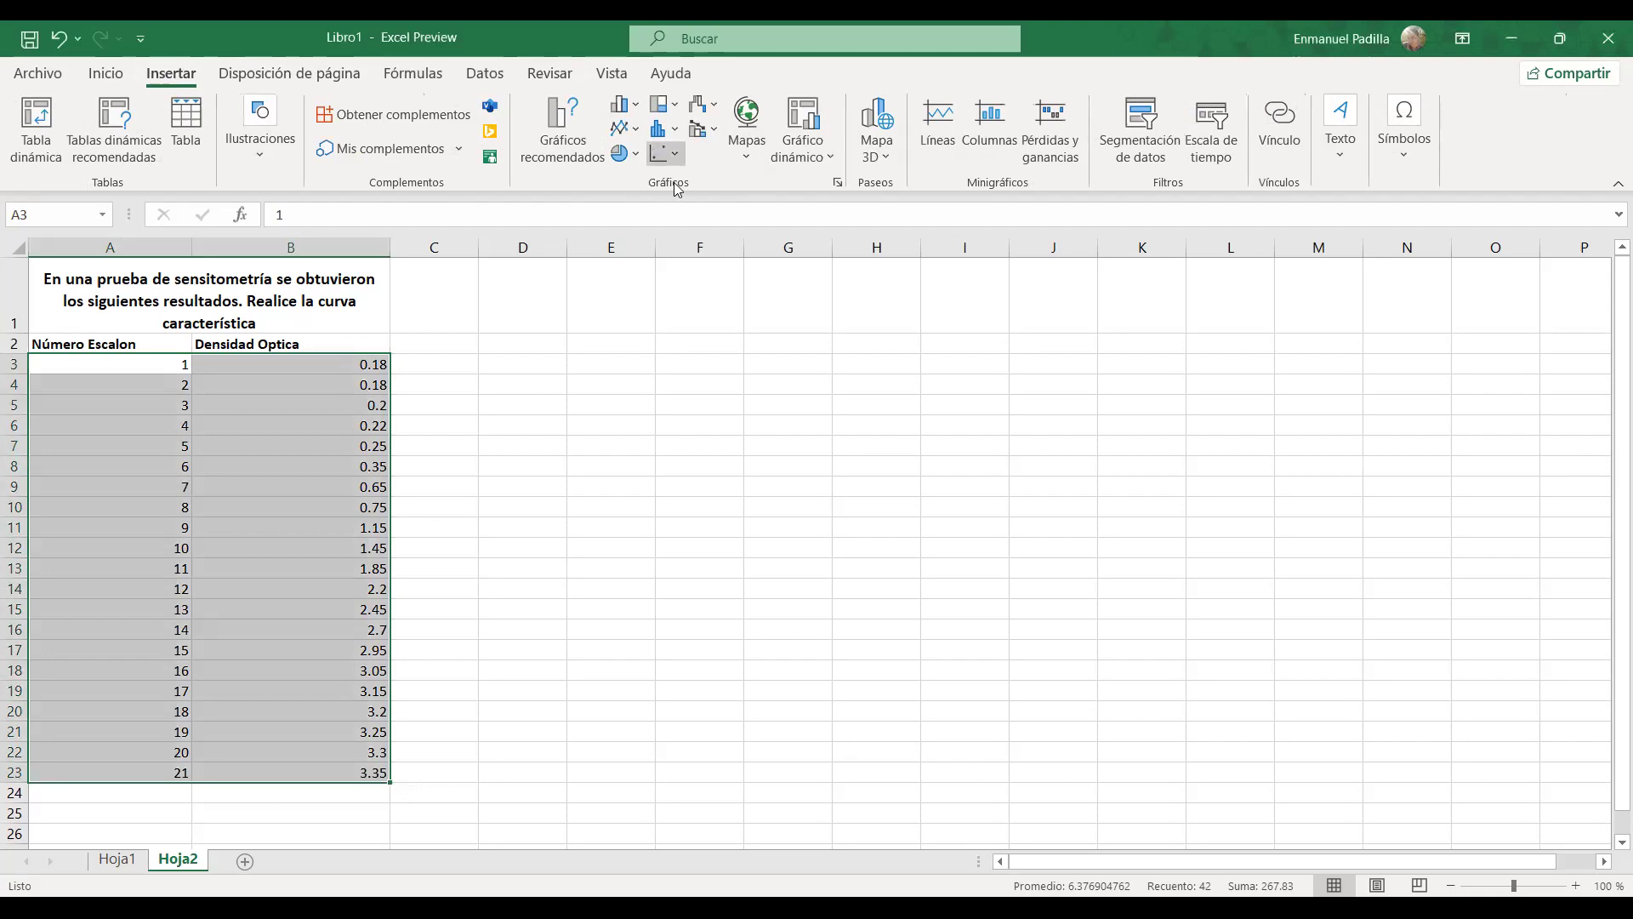
left_click(665, 153)
left_click(677, 228)
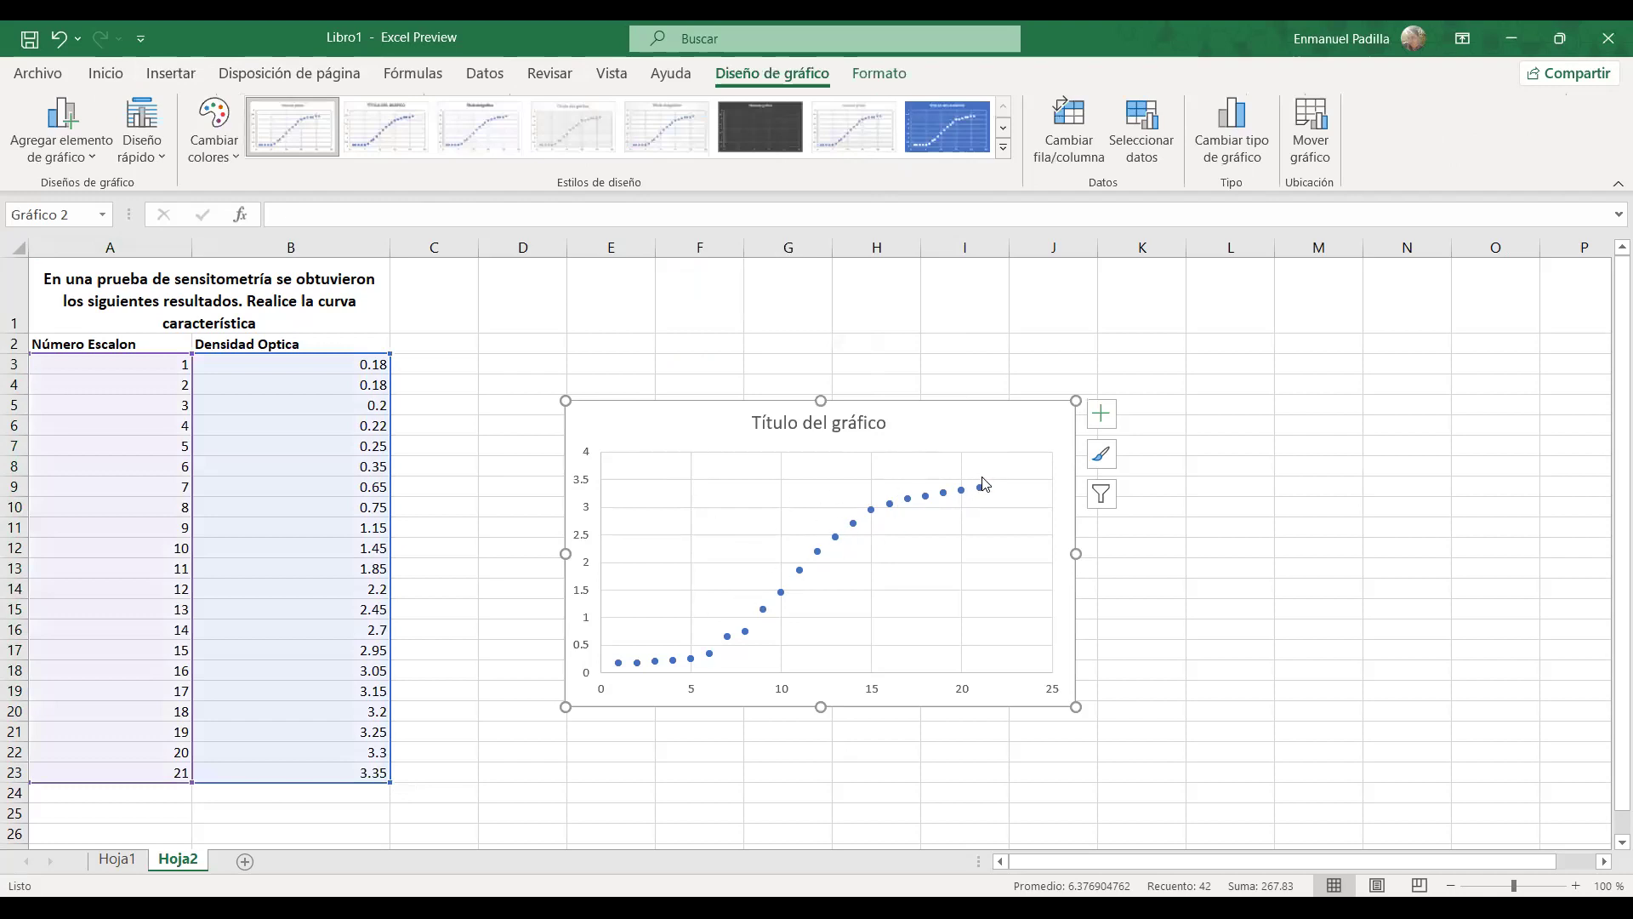
Enable the axis titles and set the chart title to "Curva Característica".
left_click(1101, 414)
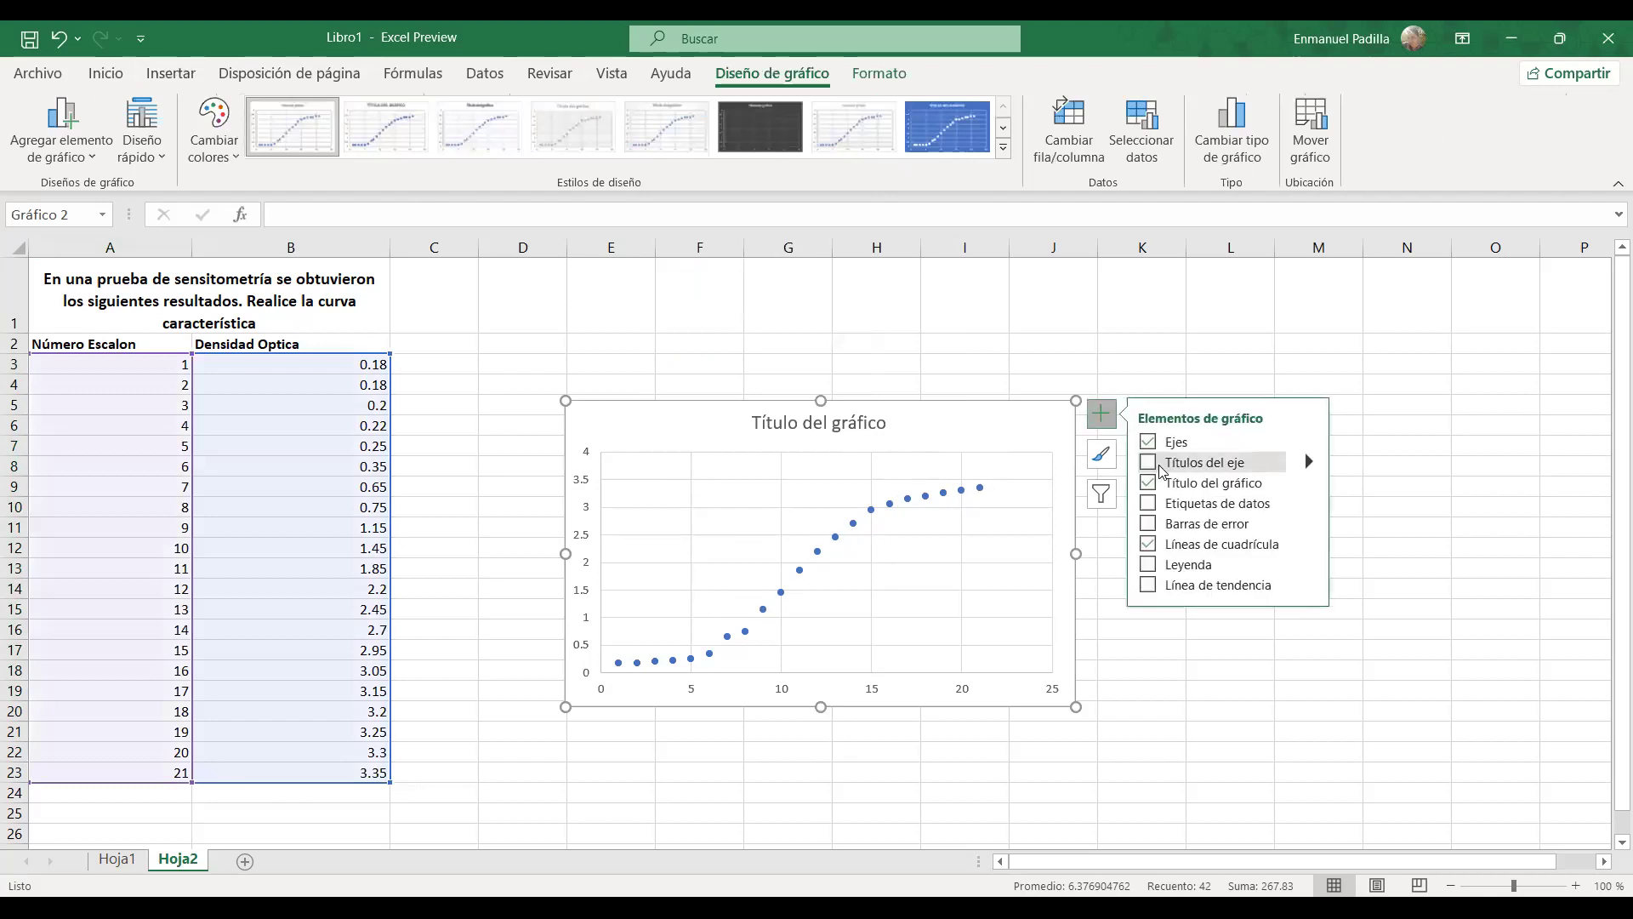
left_click(1160, 467)
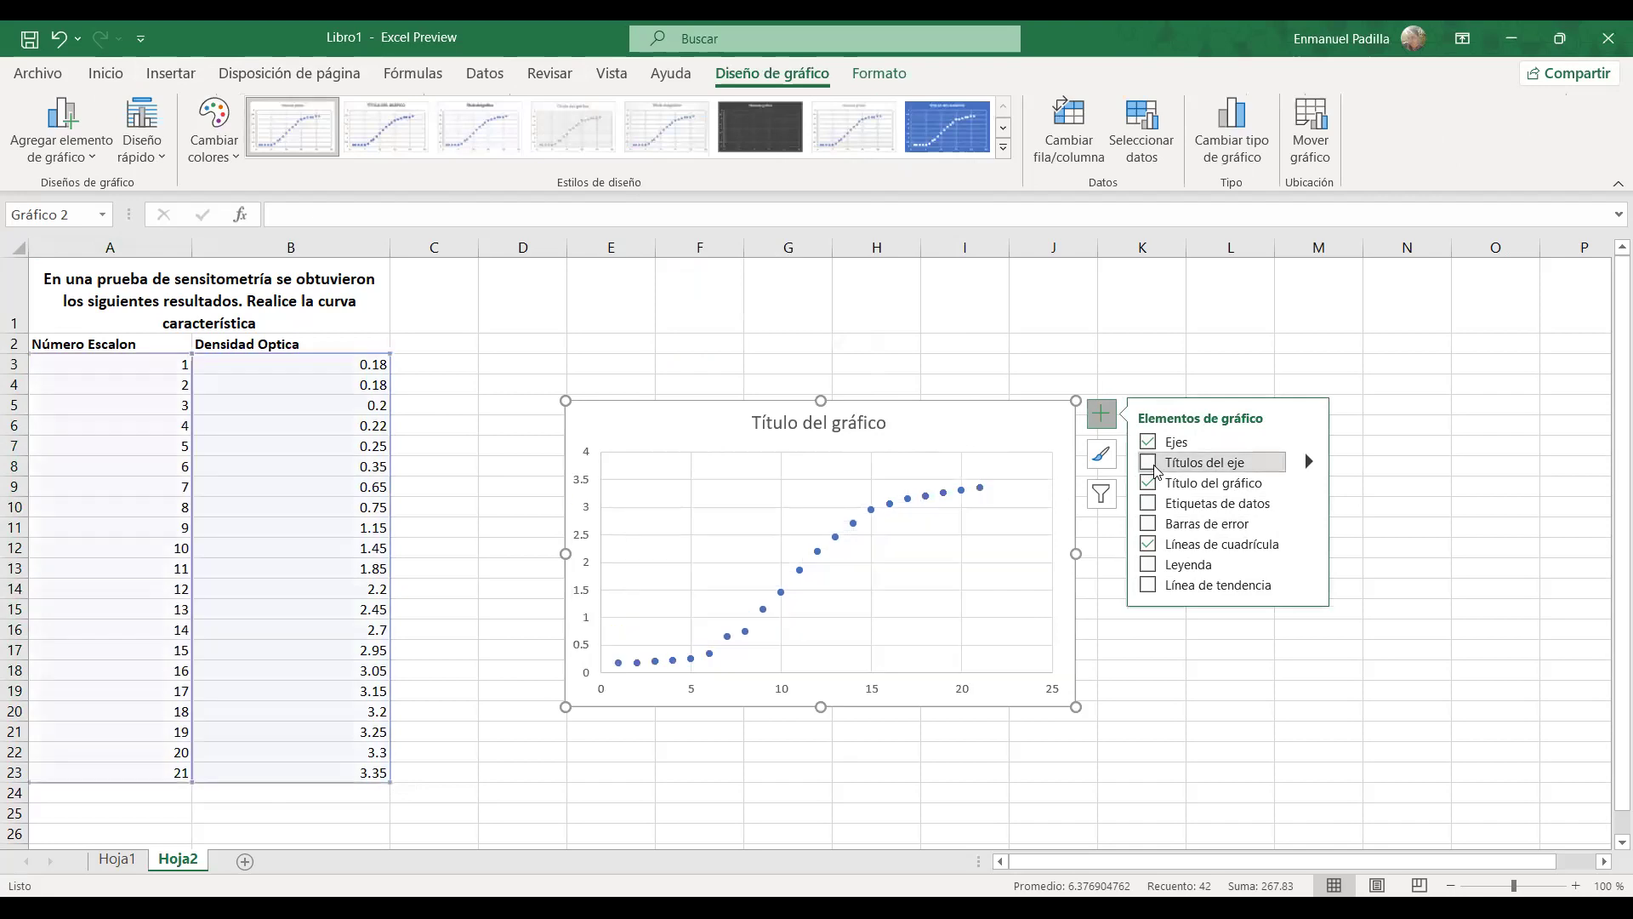
left_click(850, 427)
double_click(850, 428)
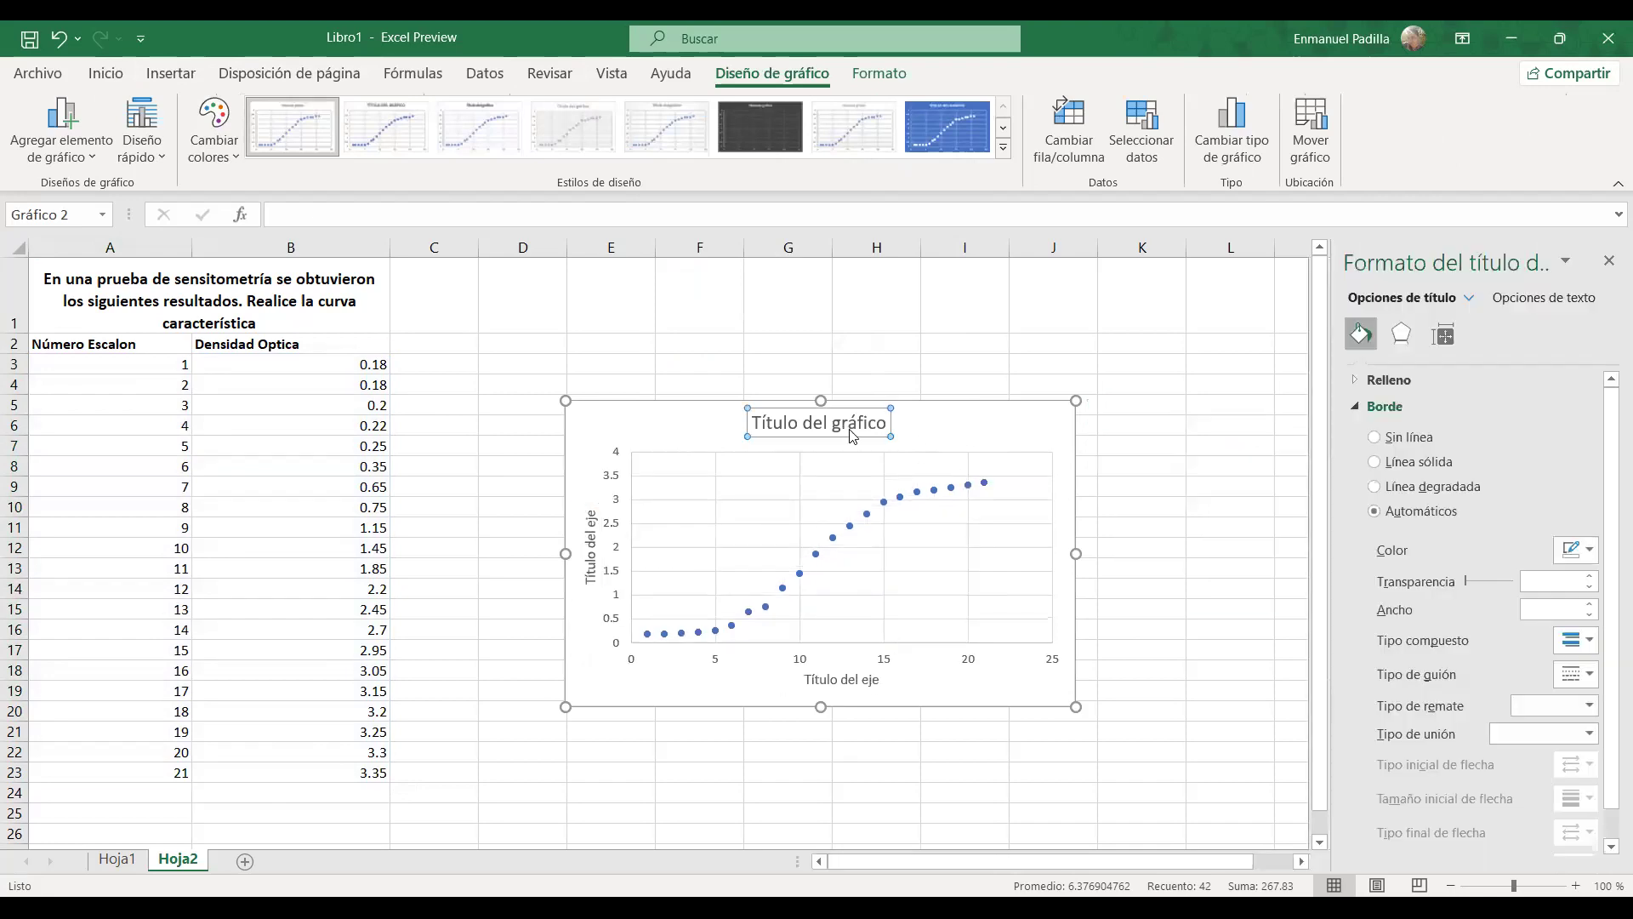
triple_click(851, 428)
type("Crrva C")
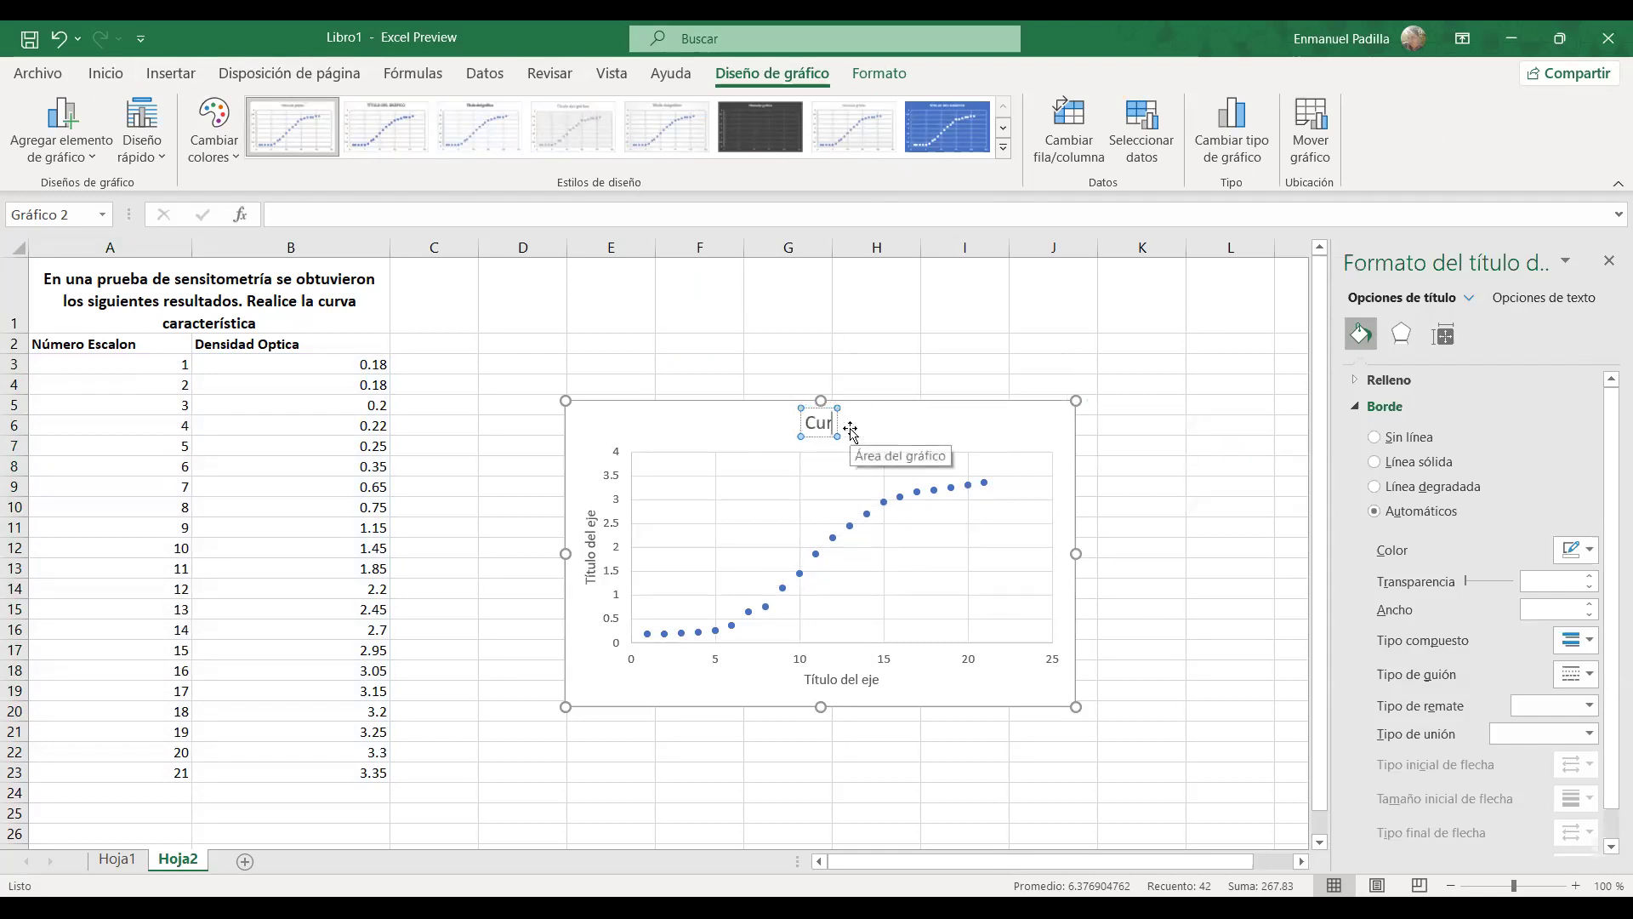
type("ar")
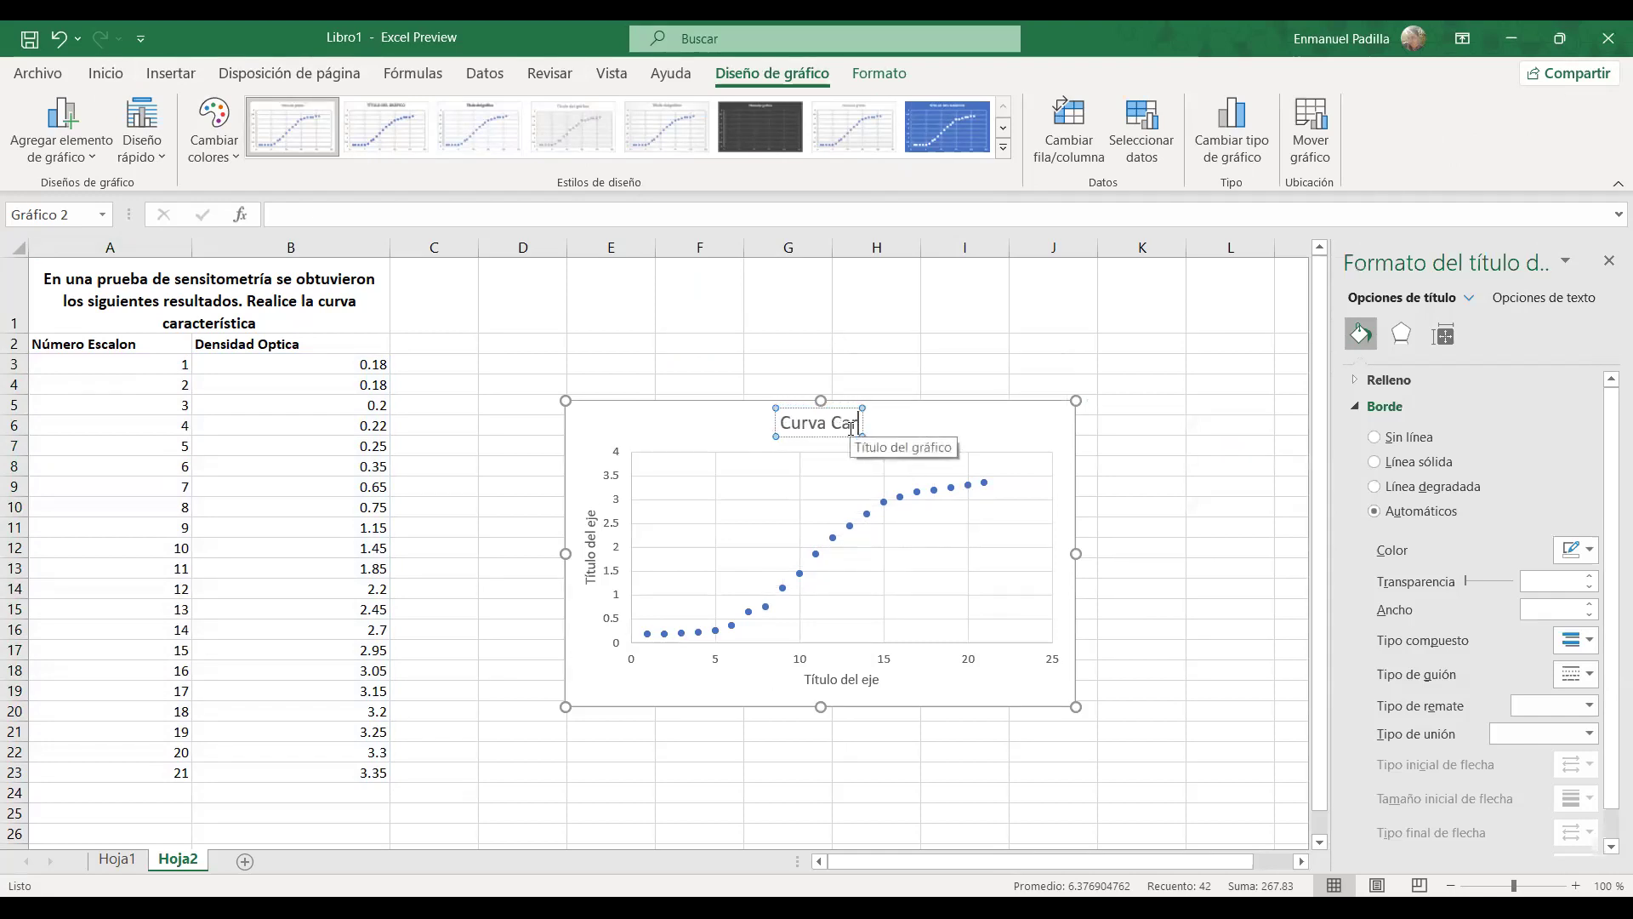
type("acterística")
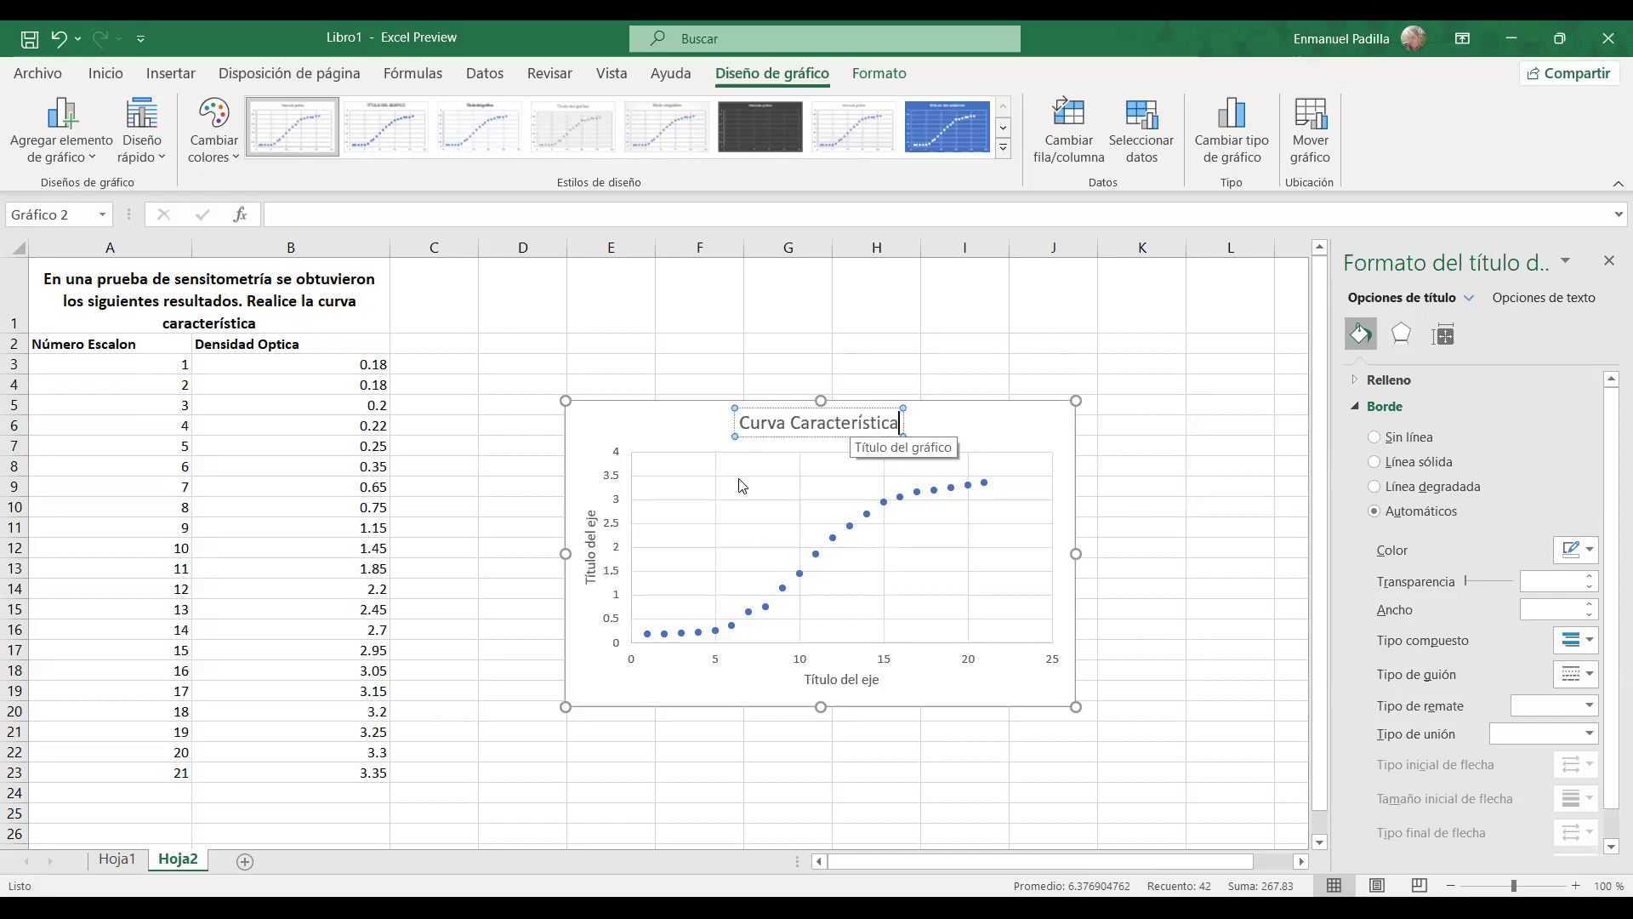
Set the chart's vertical axis title to "Densidad Optica(OD)".
left_click(587, 569)
triple_click(589, 576)
type("Densidad Optica (")
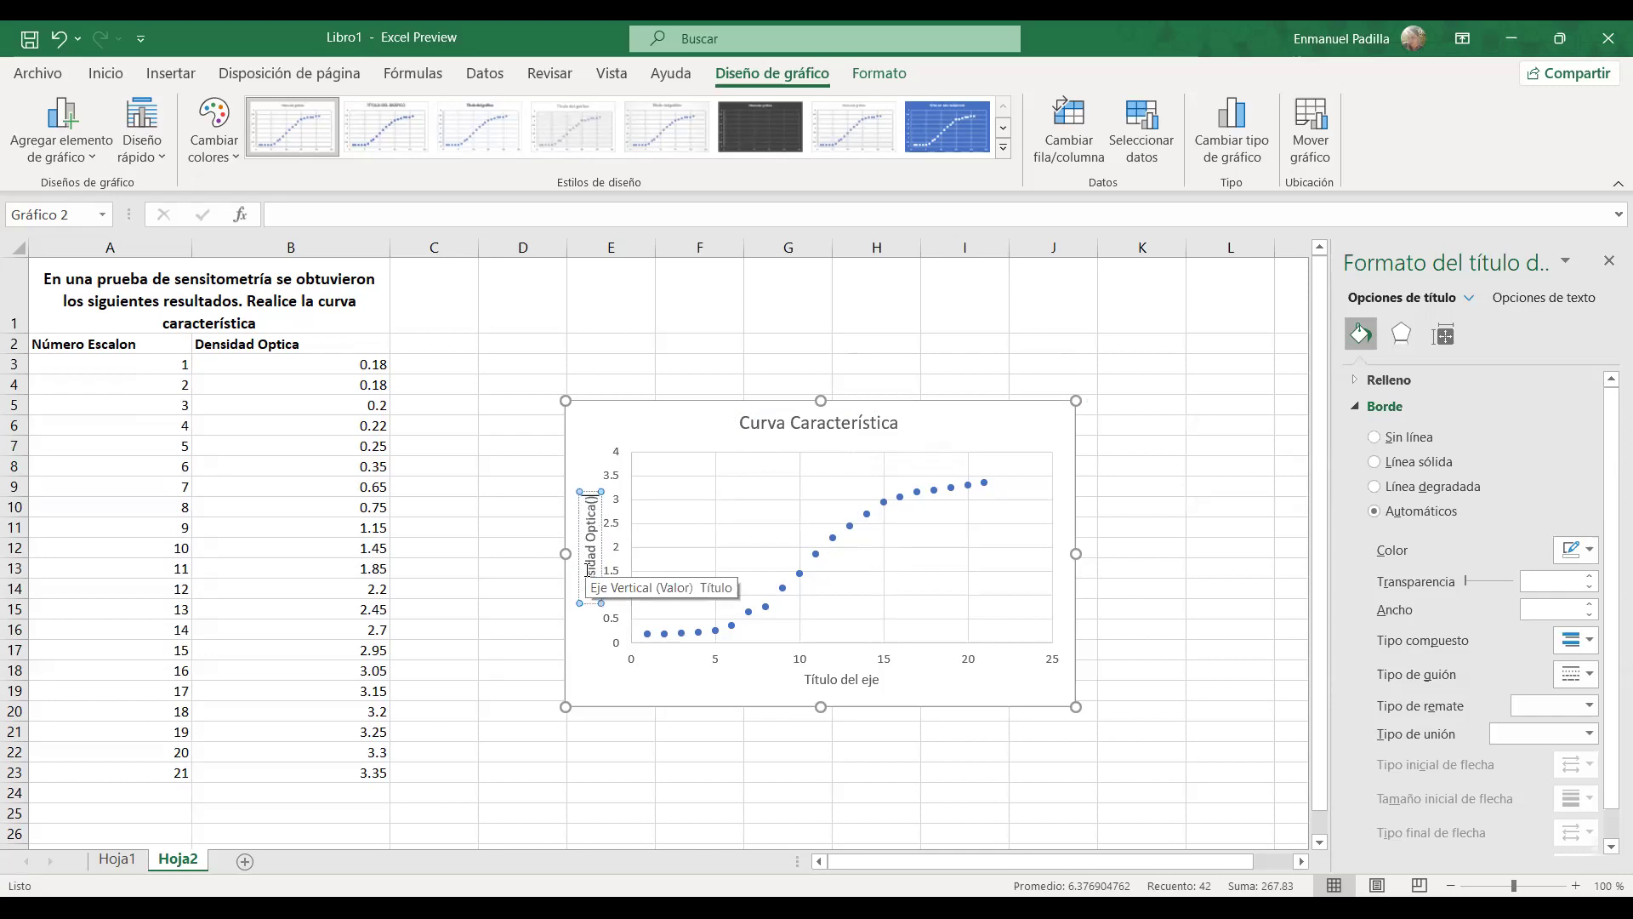
type("OD)")
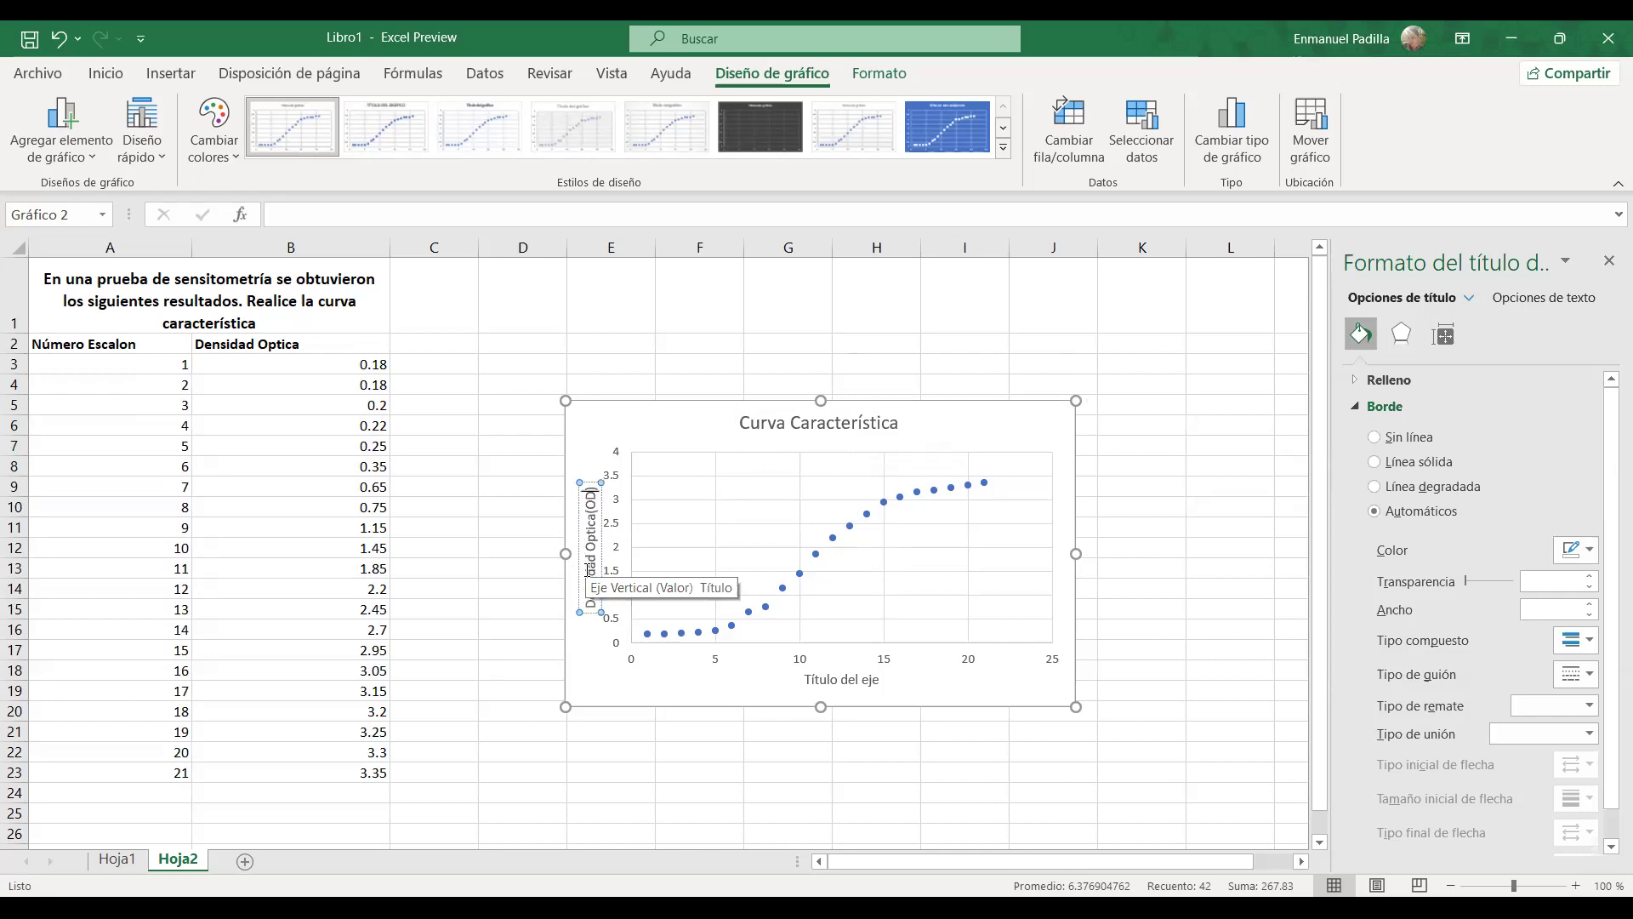
Set the chart's horizontal axis title to "Número de Escalones".
left_click(838, 677)
triple_click(840, 680)
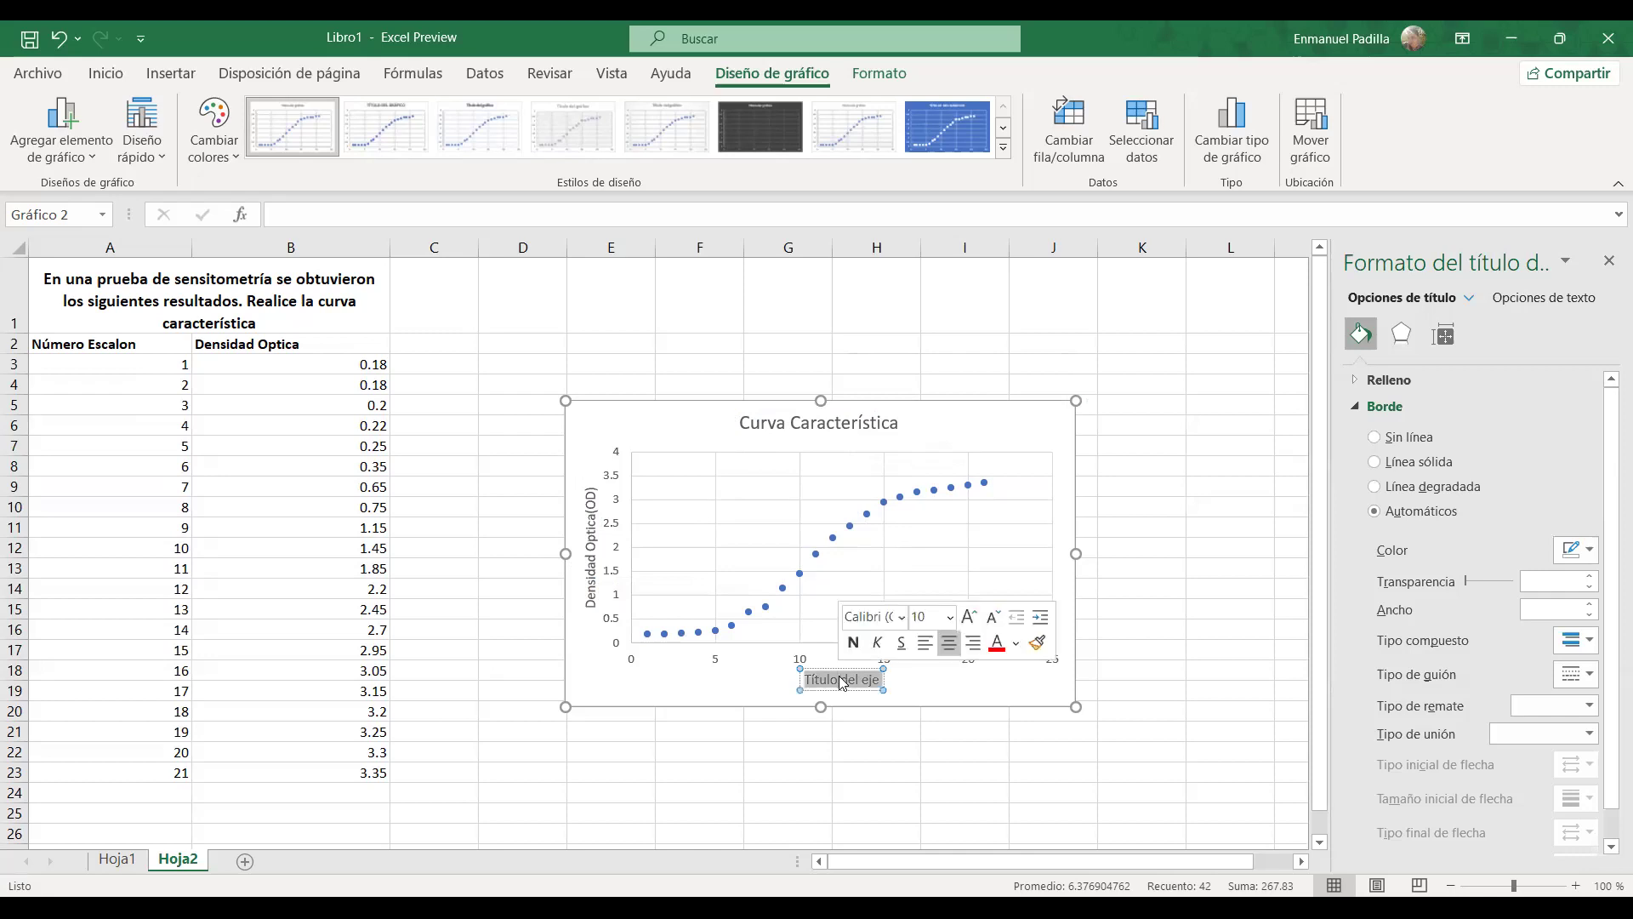
type("Númer")
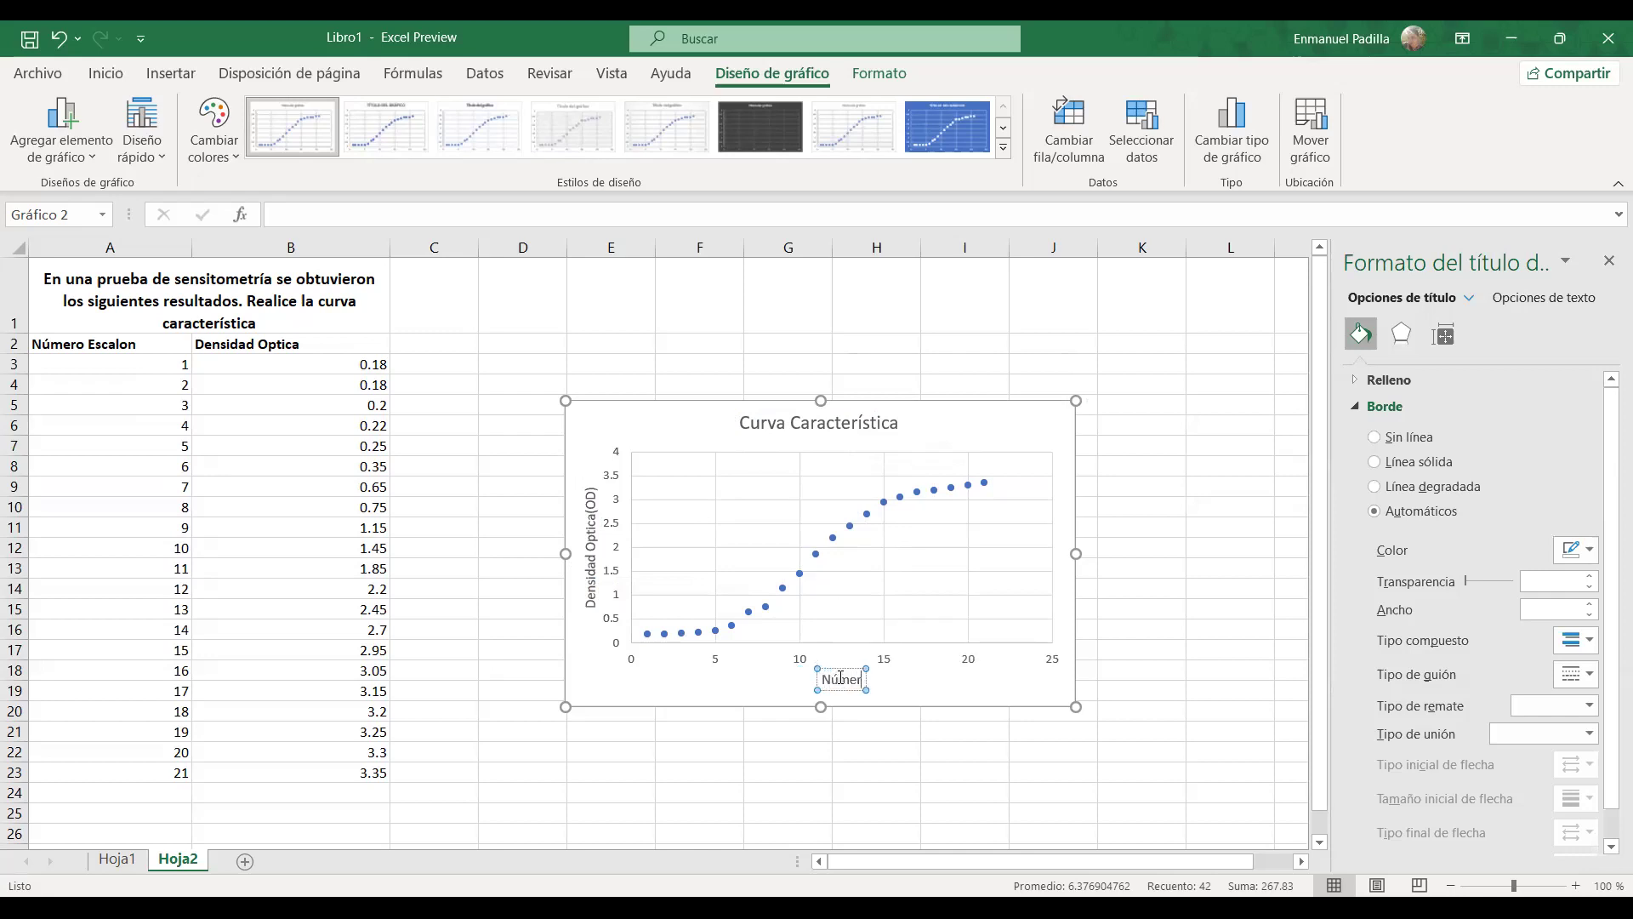
type("o de Escal")
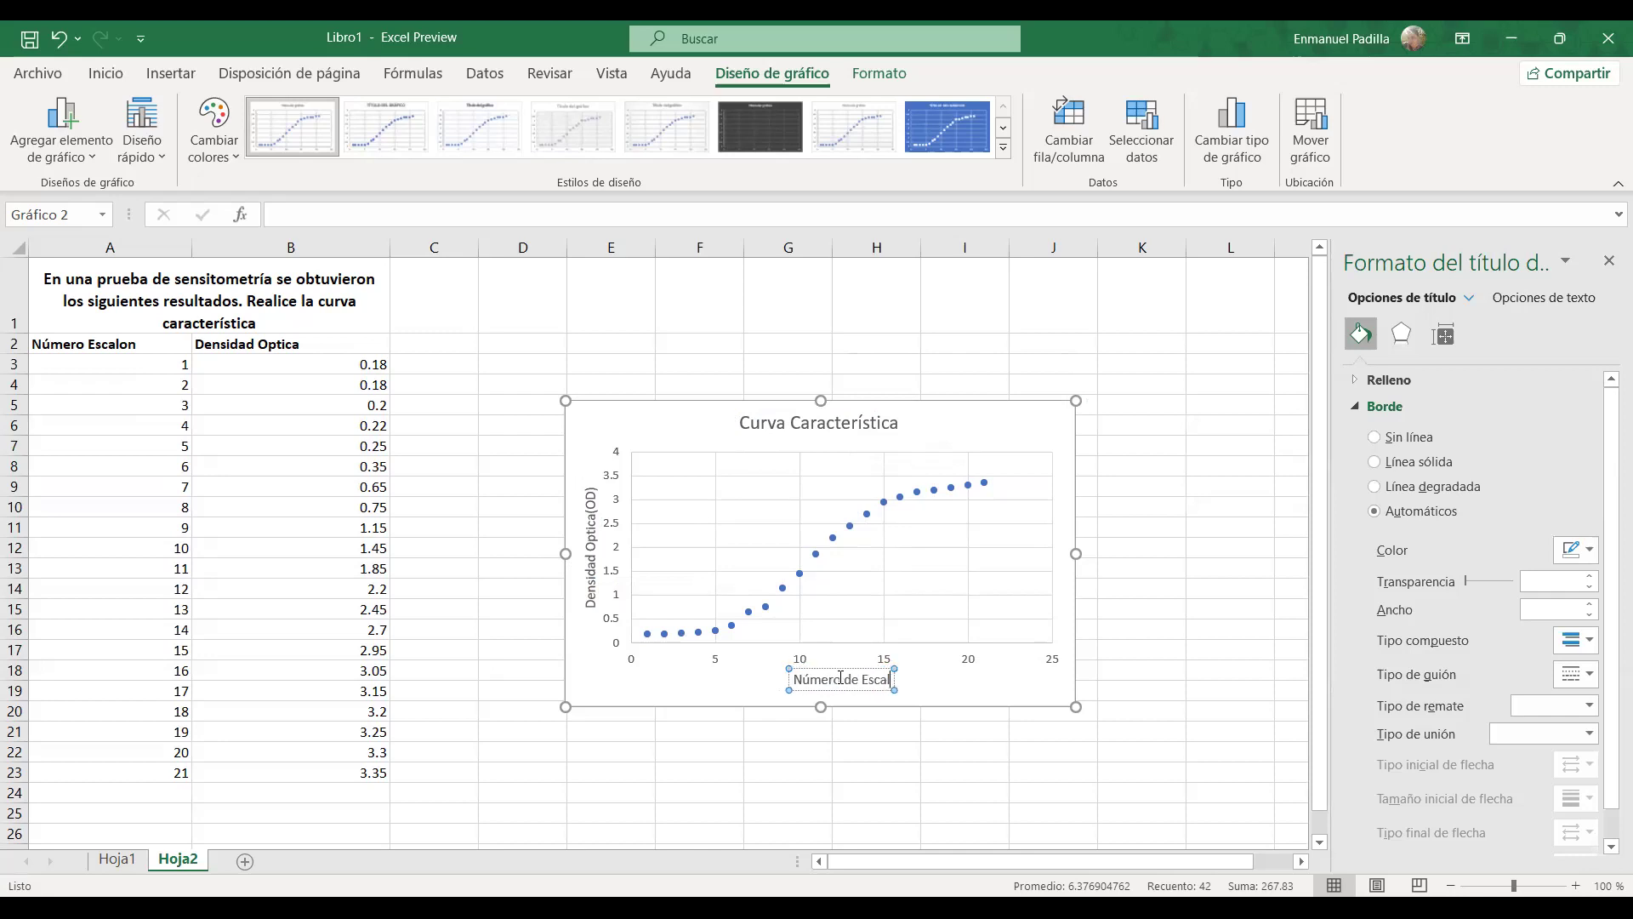
type("ones")
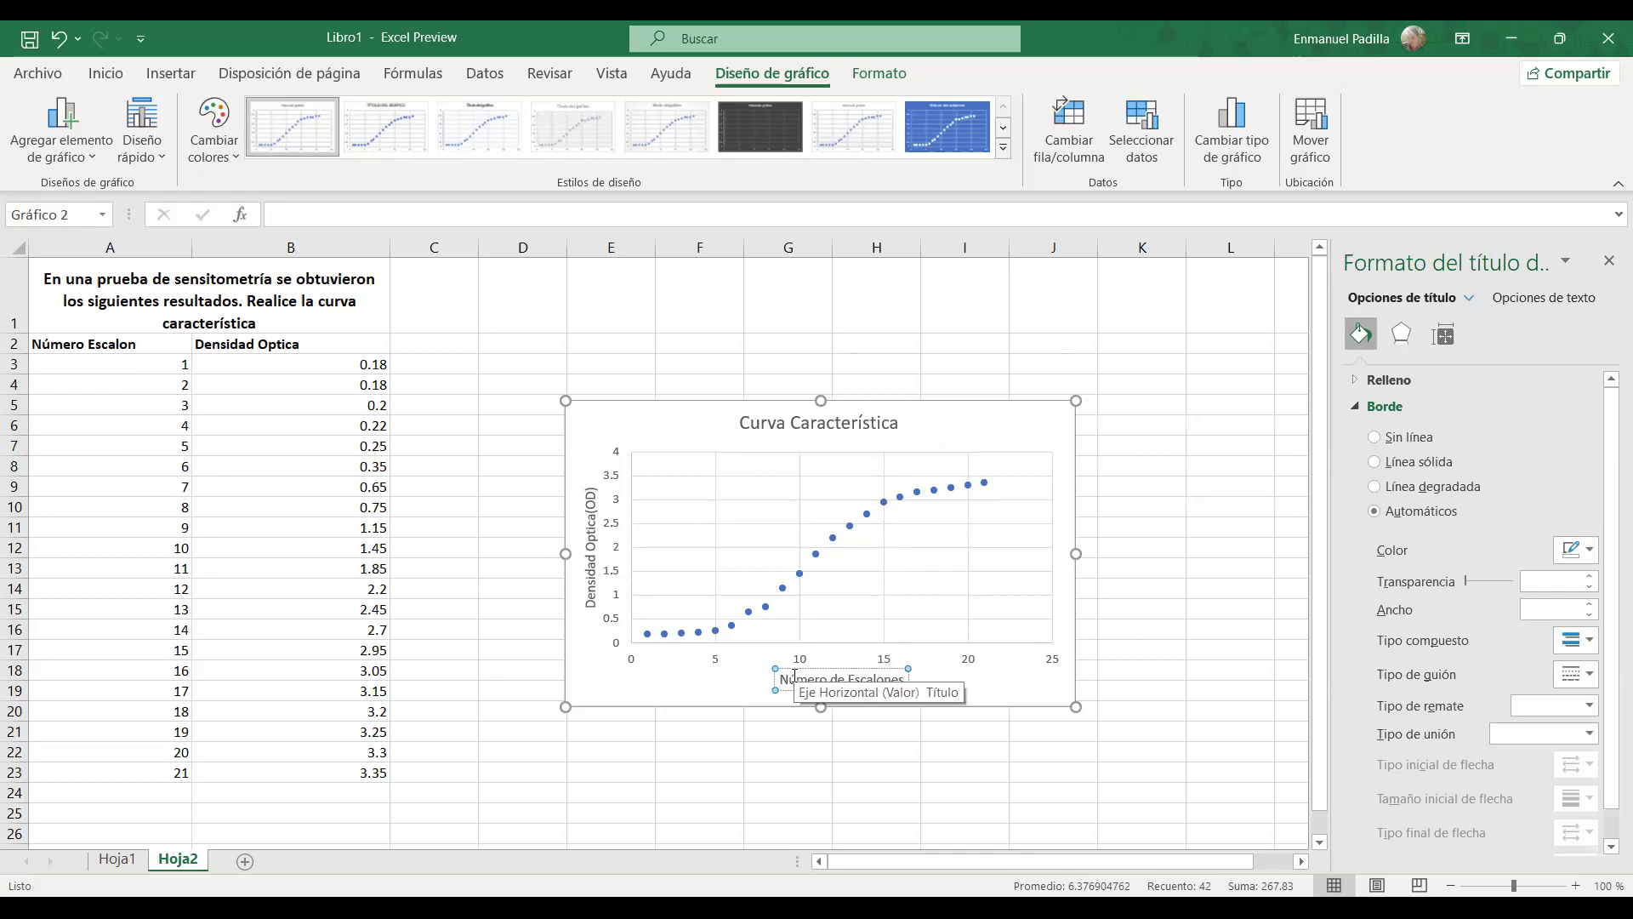
left_click(673, 711)
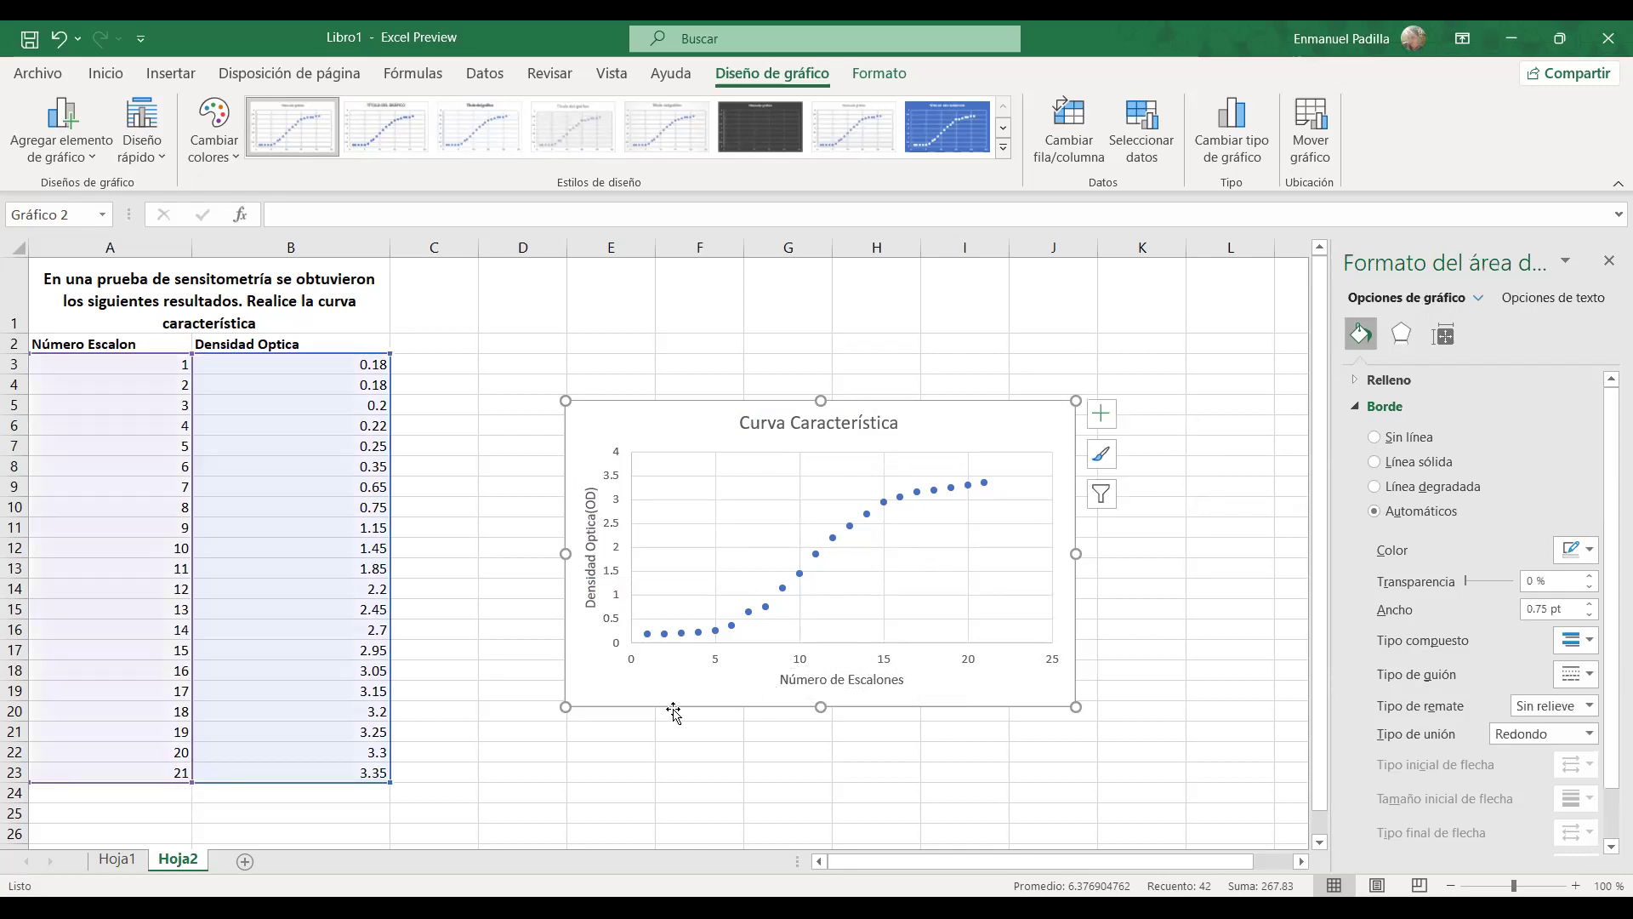
Set the horizontal axis bounds of the chart to a minimum of 1 and a maximum of 21.
left_click(717, 666)
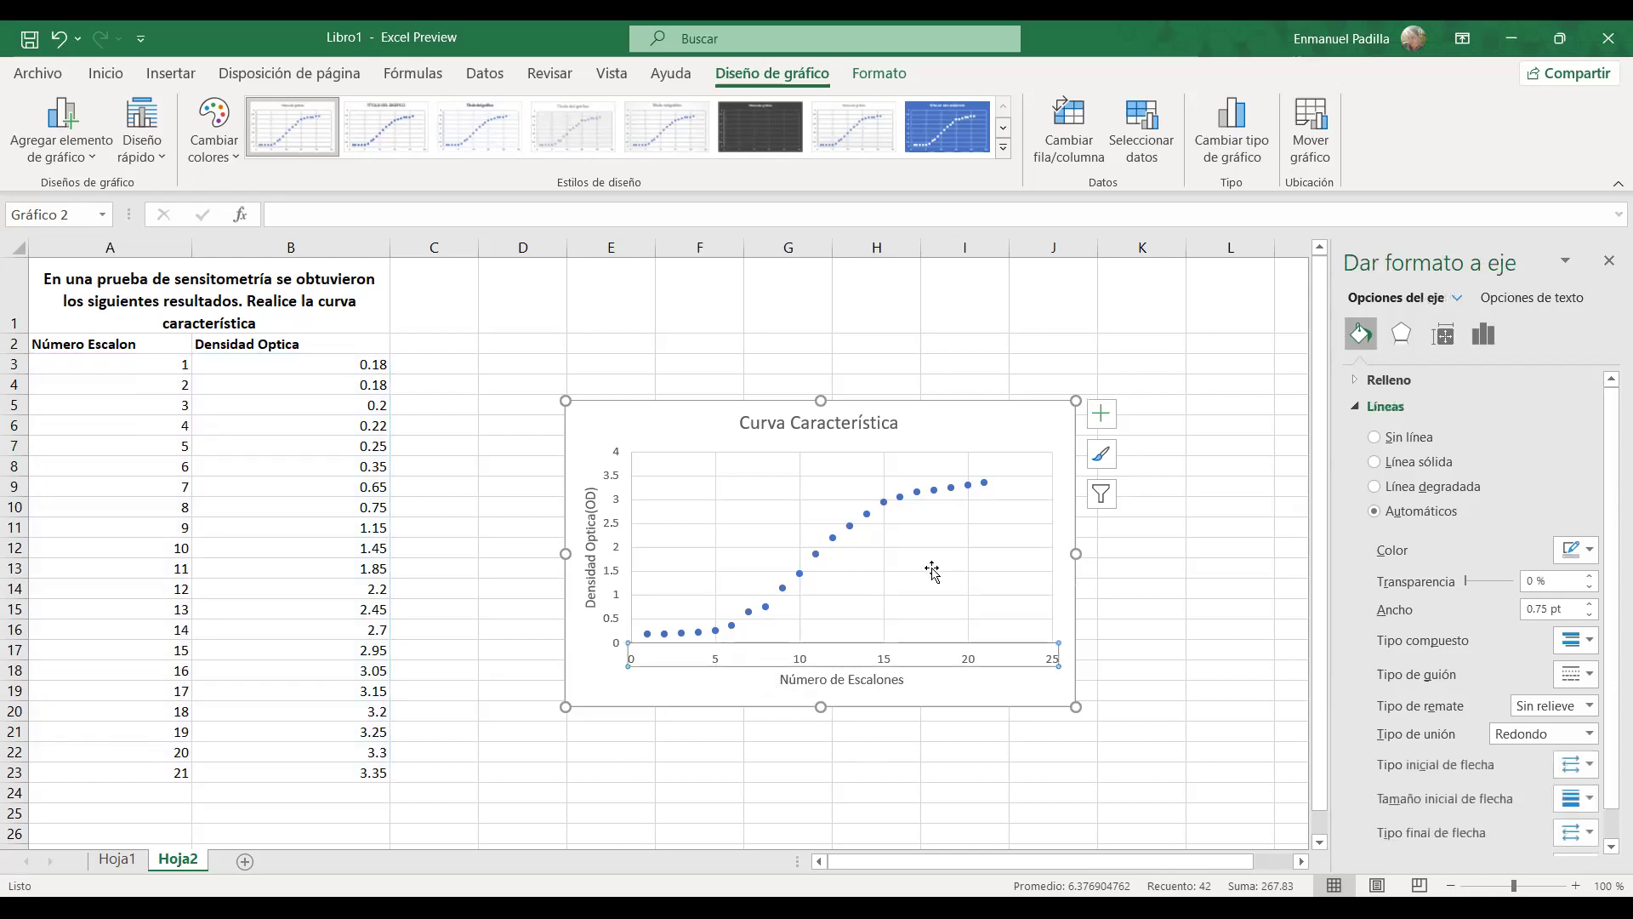
left_click(842, 668)
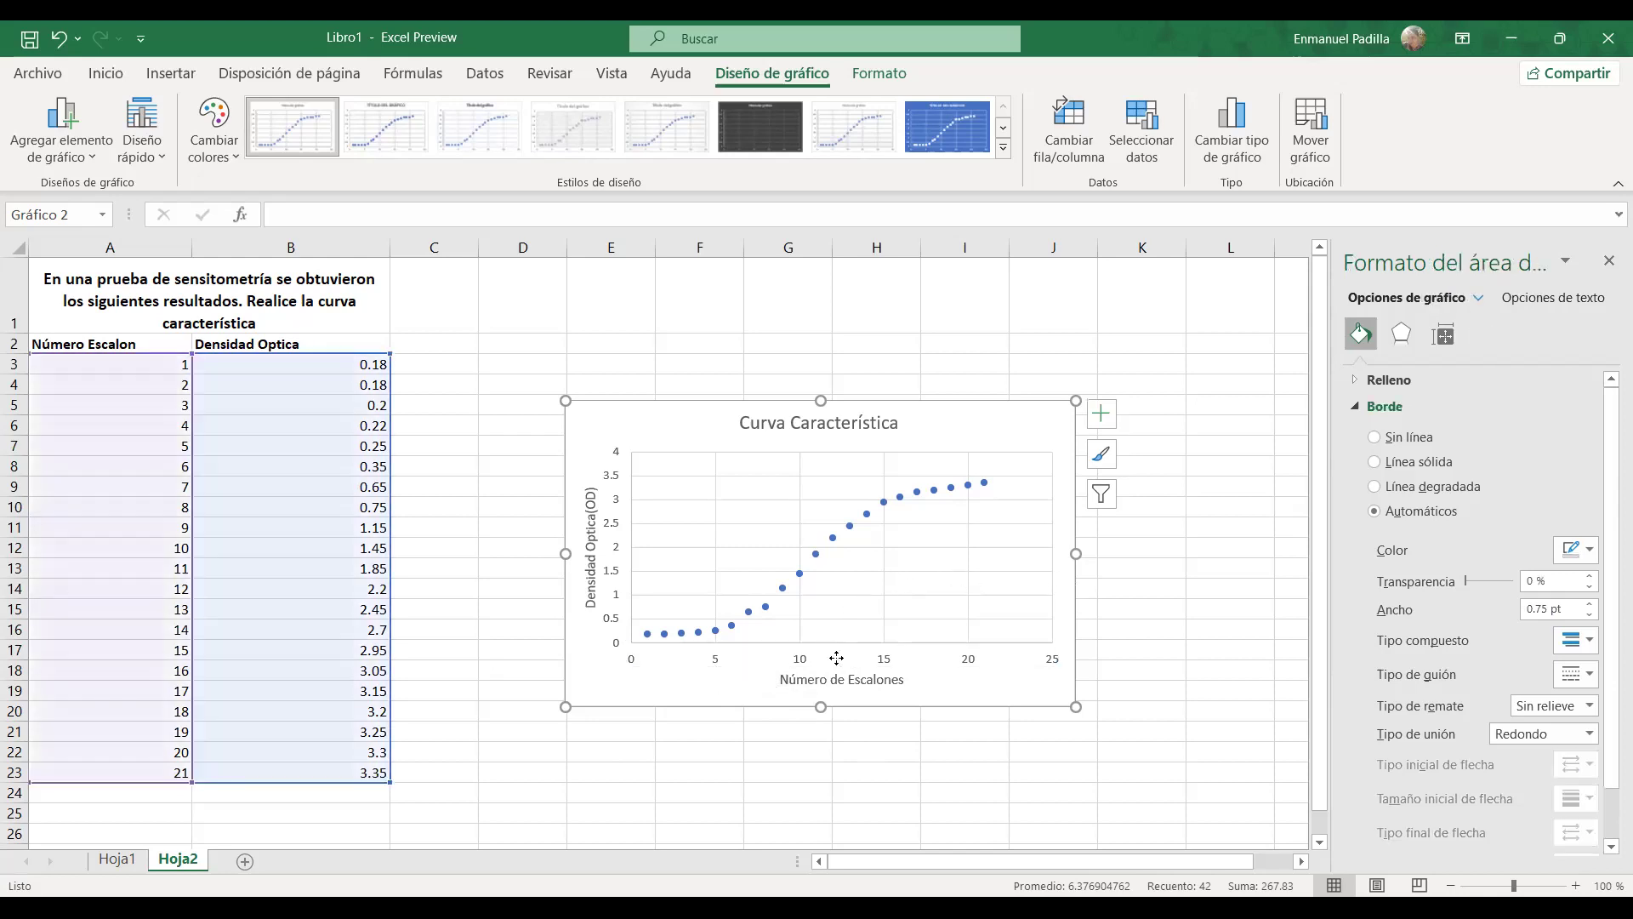
left_click(802, 662)
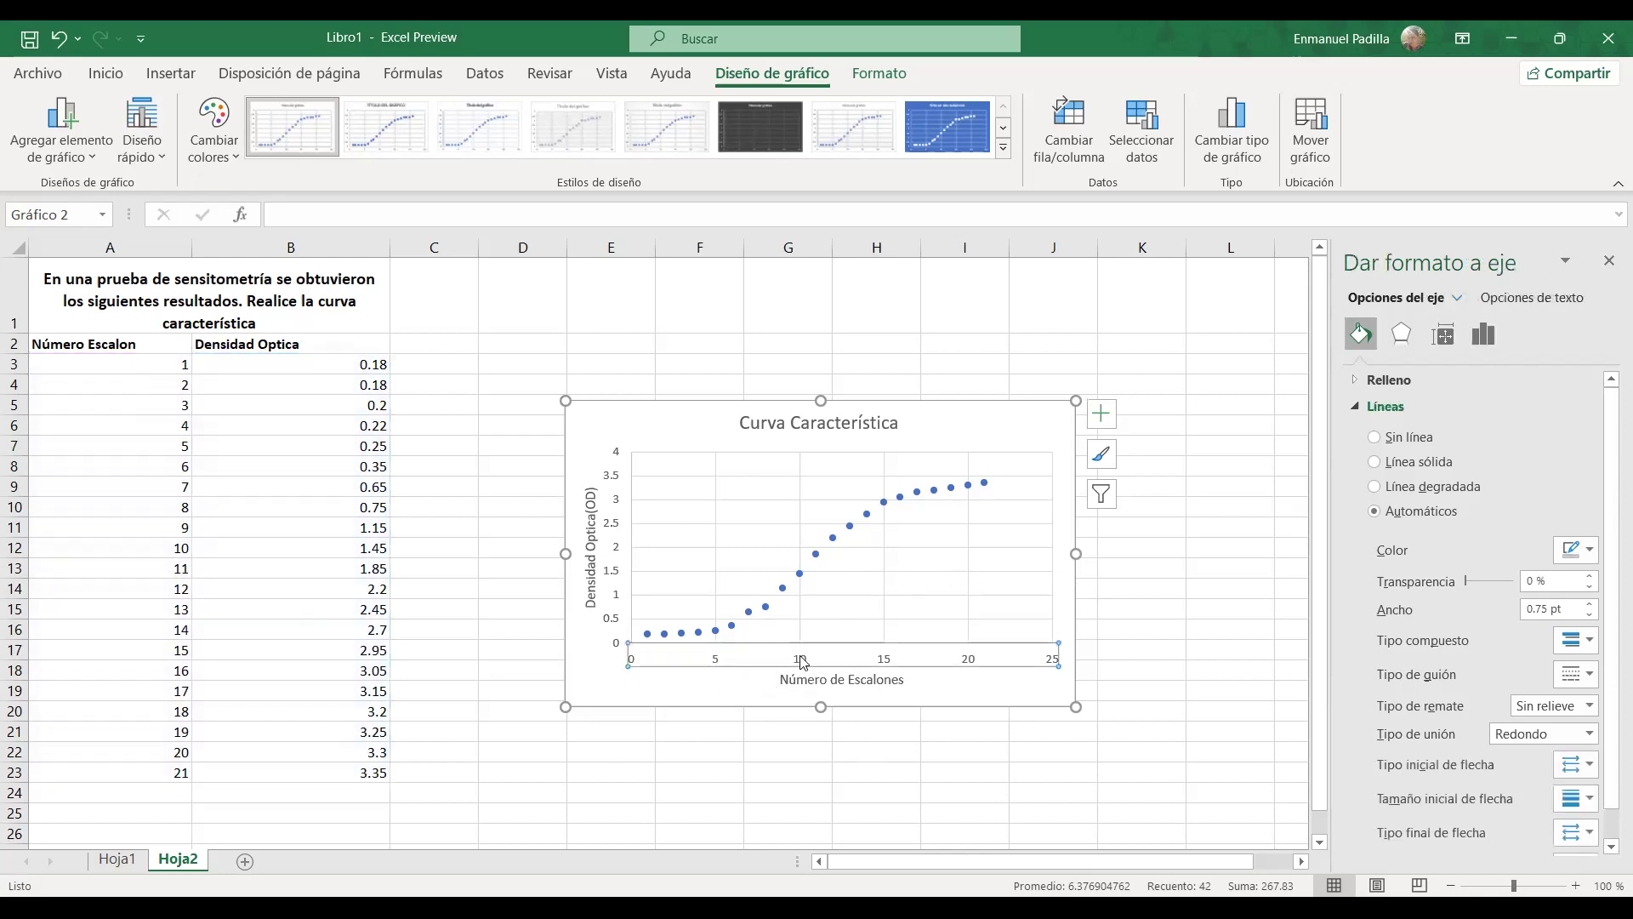
right_click(802, 662)
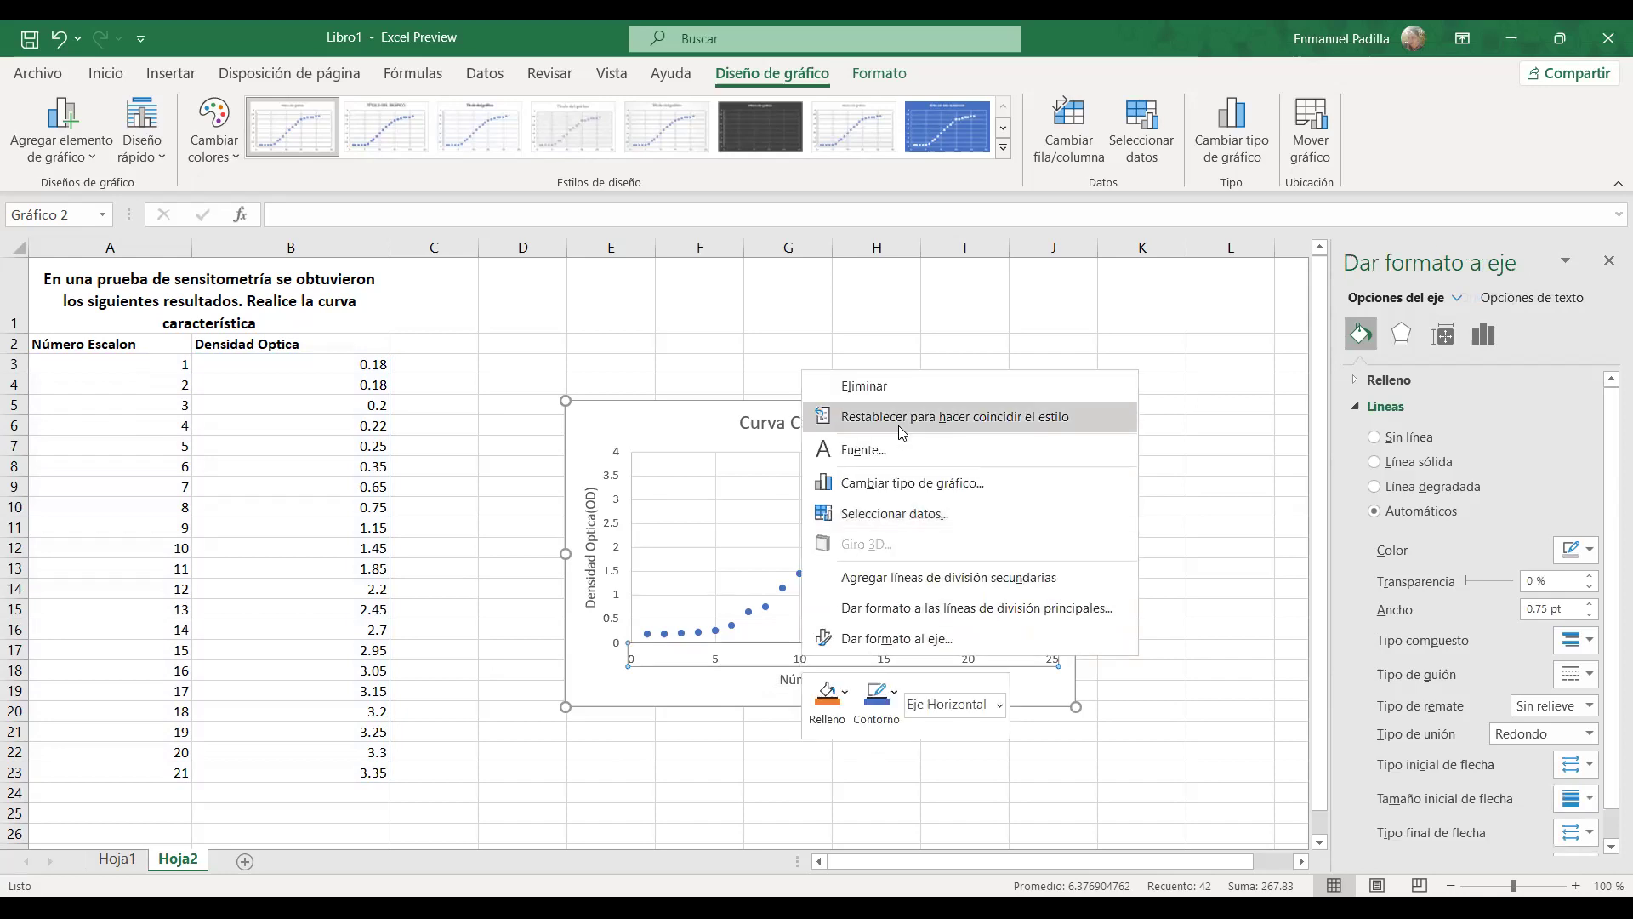
left_click(867, 639)
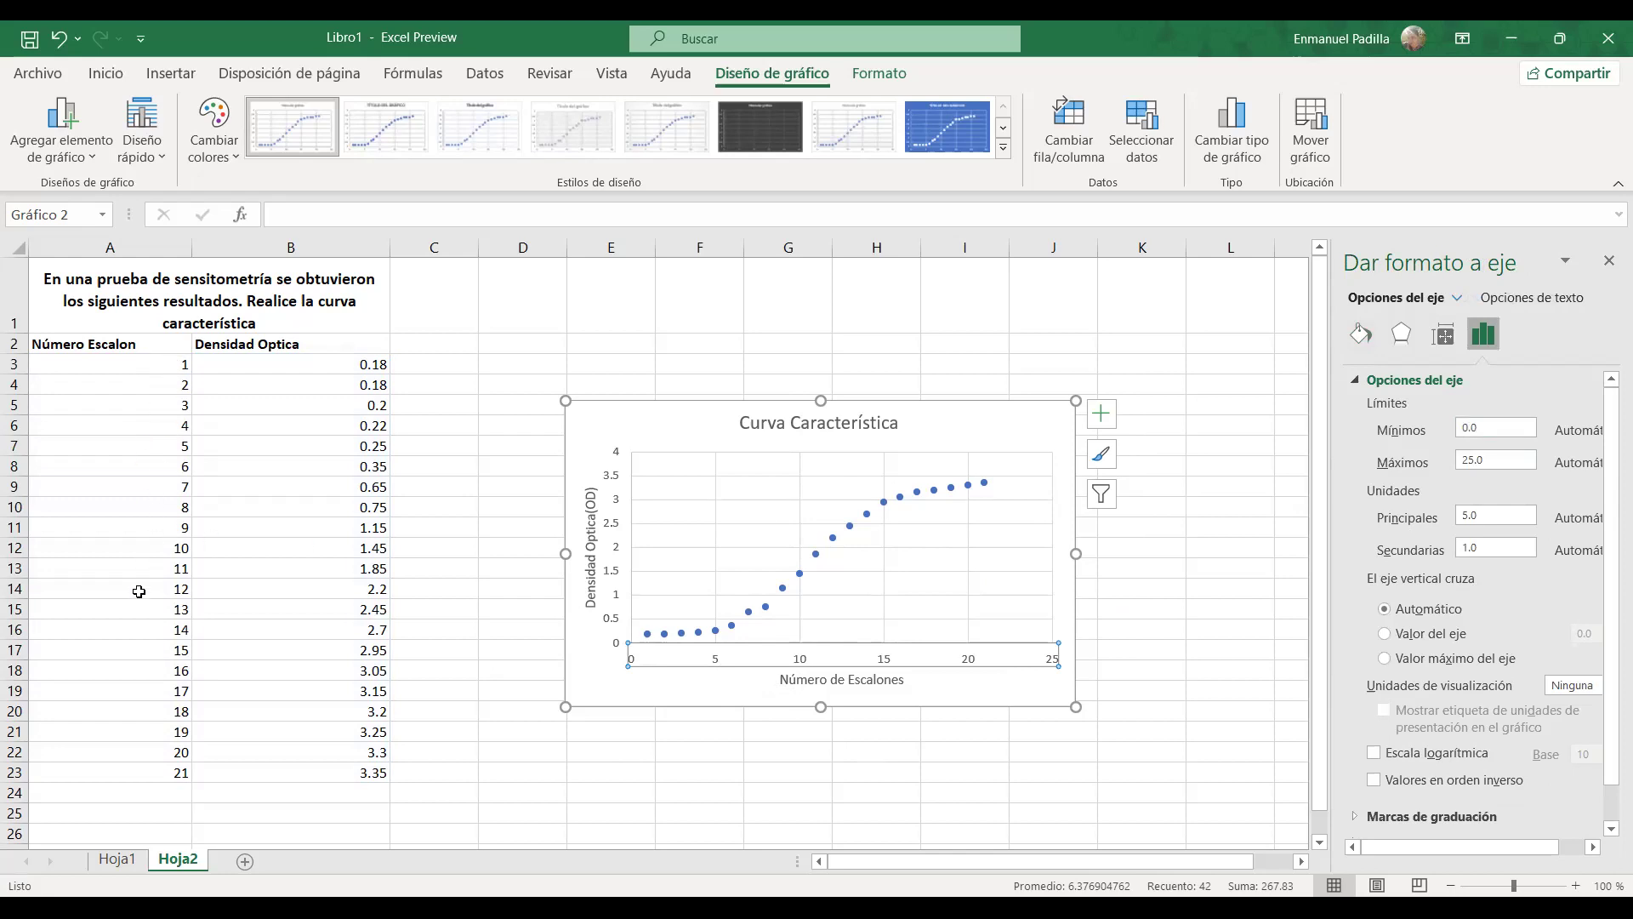
left_click(1495, 423)
key("BackSpace")
key("BackSpace")
key("BackSpace")
type("1")
key("Tab")
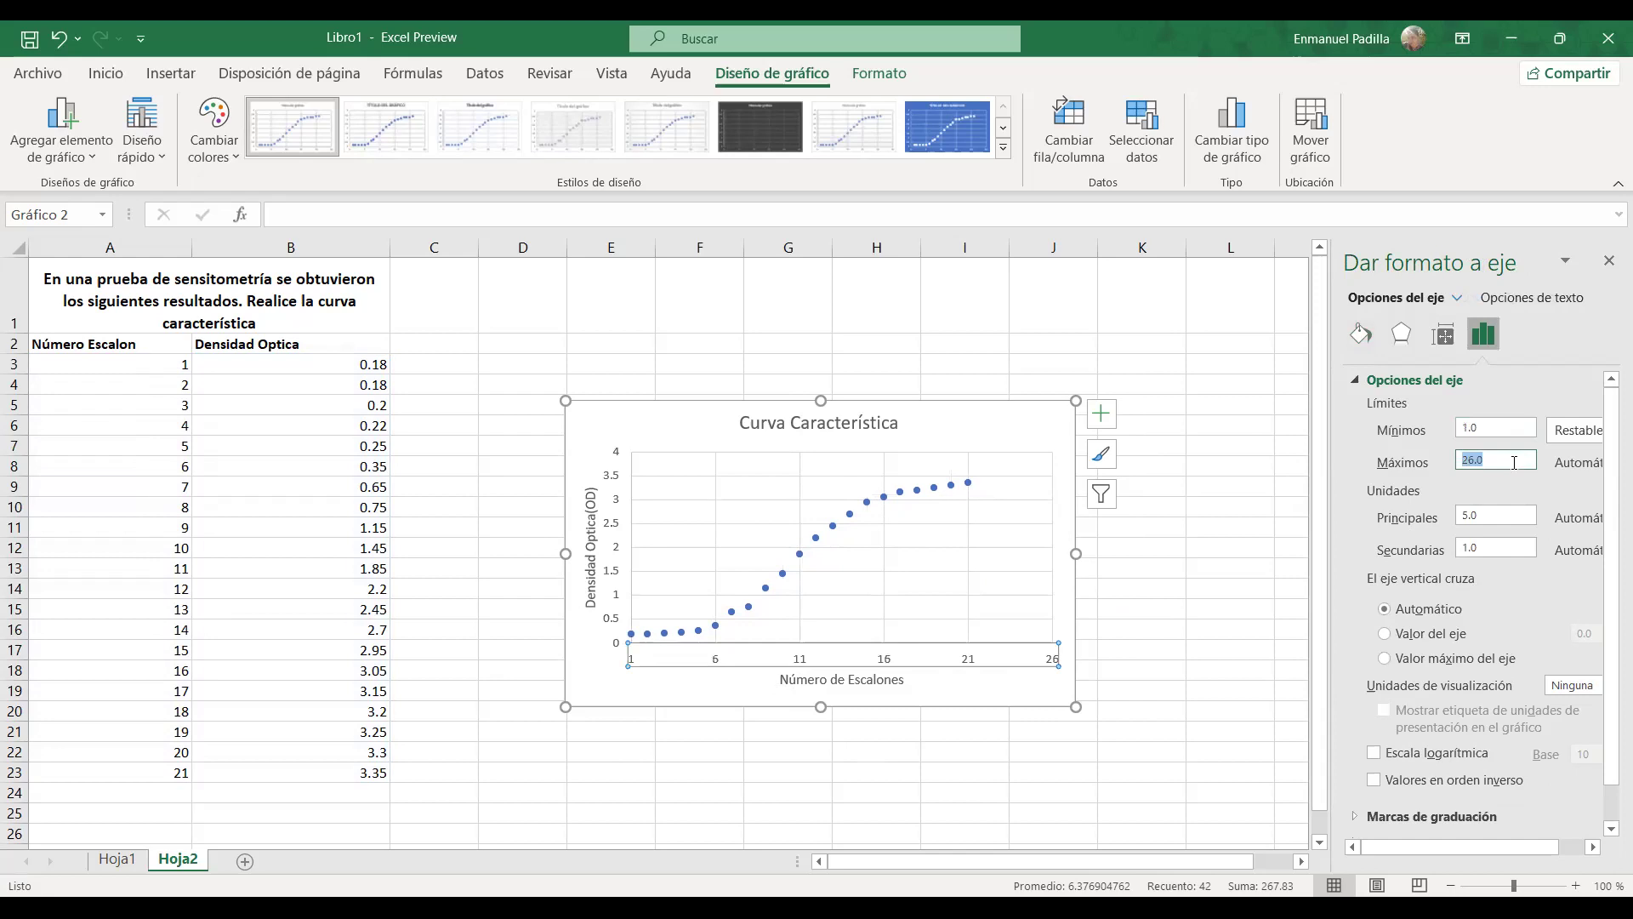
type("21")
Set the horizontal axis major unit to 1 so every step number is labelled.
left_click(1487, 516)
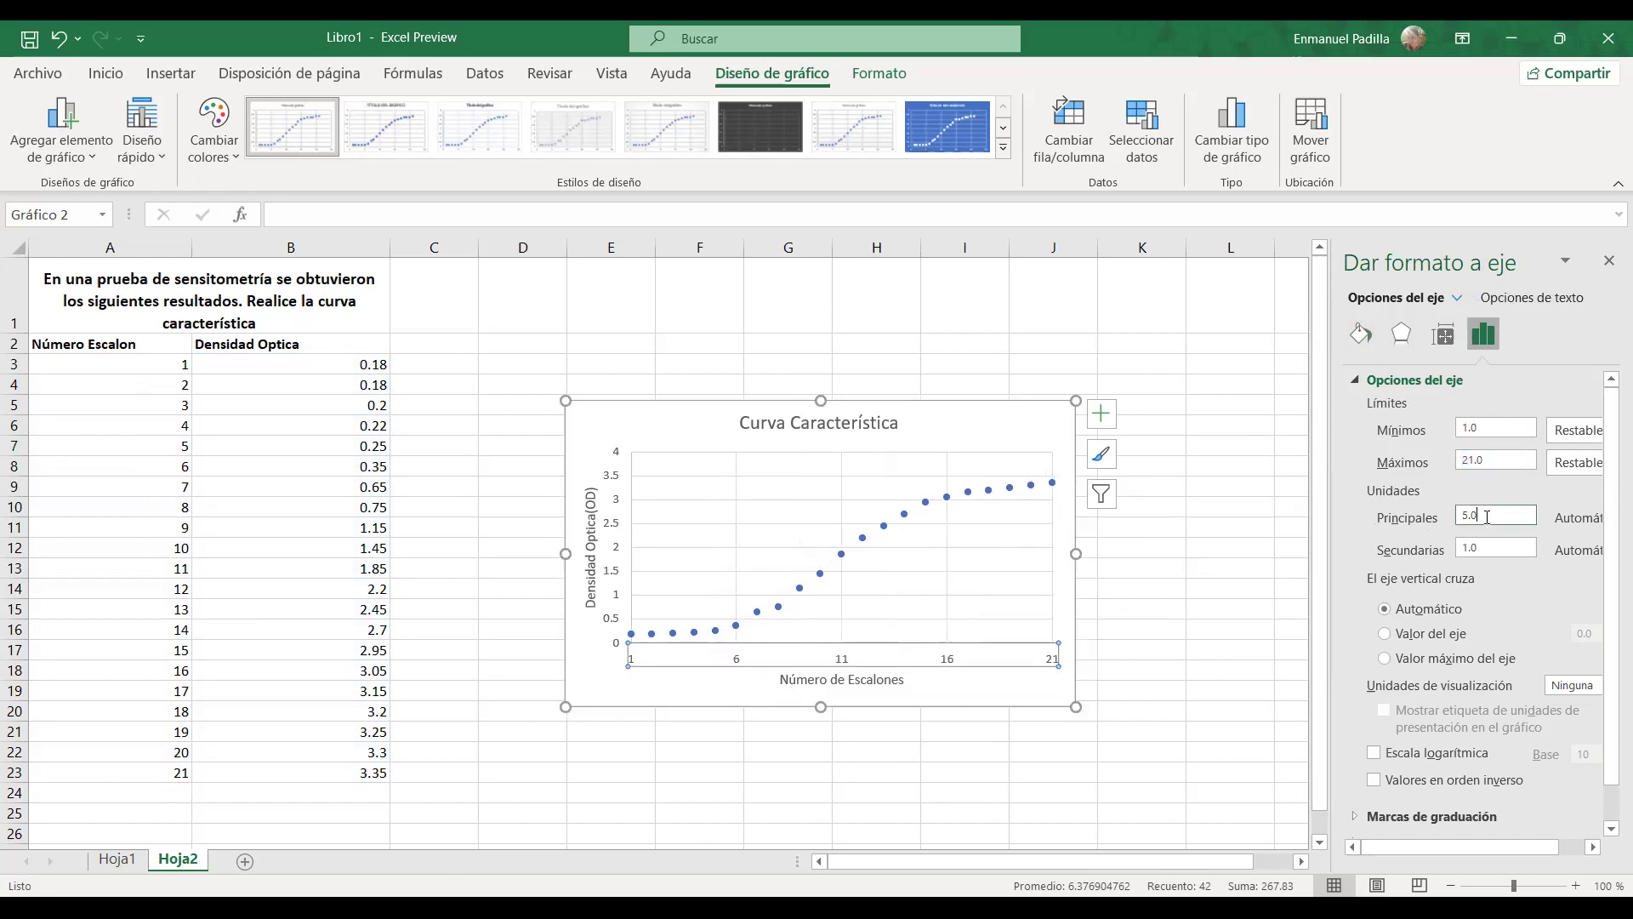
double_click(1487, 517)
type("1")
left_click(1032, 691)
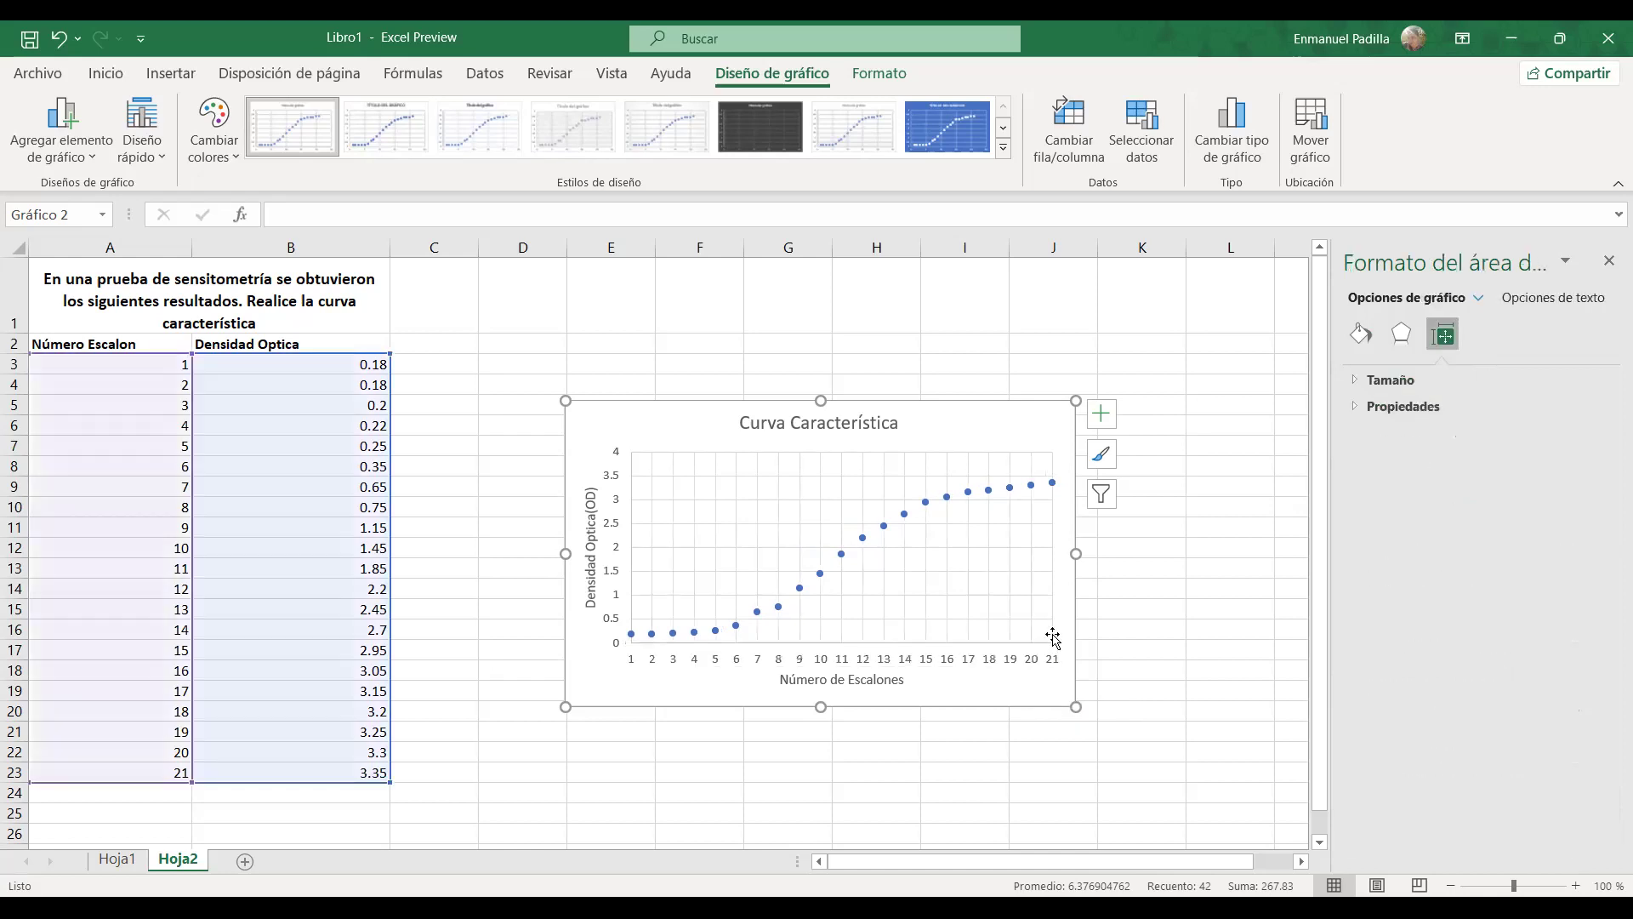
Add primary minor horizontal and primary minor vertical gridlines to the chart.
left_click(1101, 418)
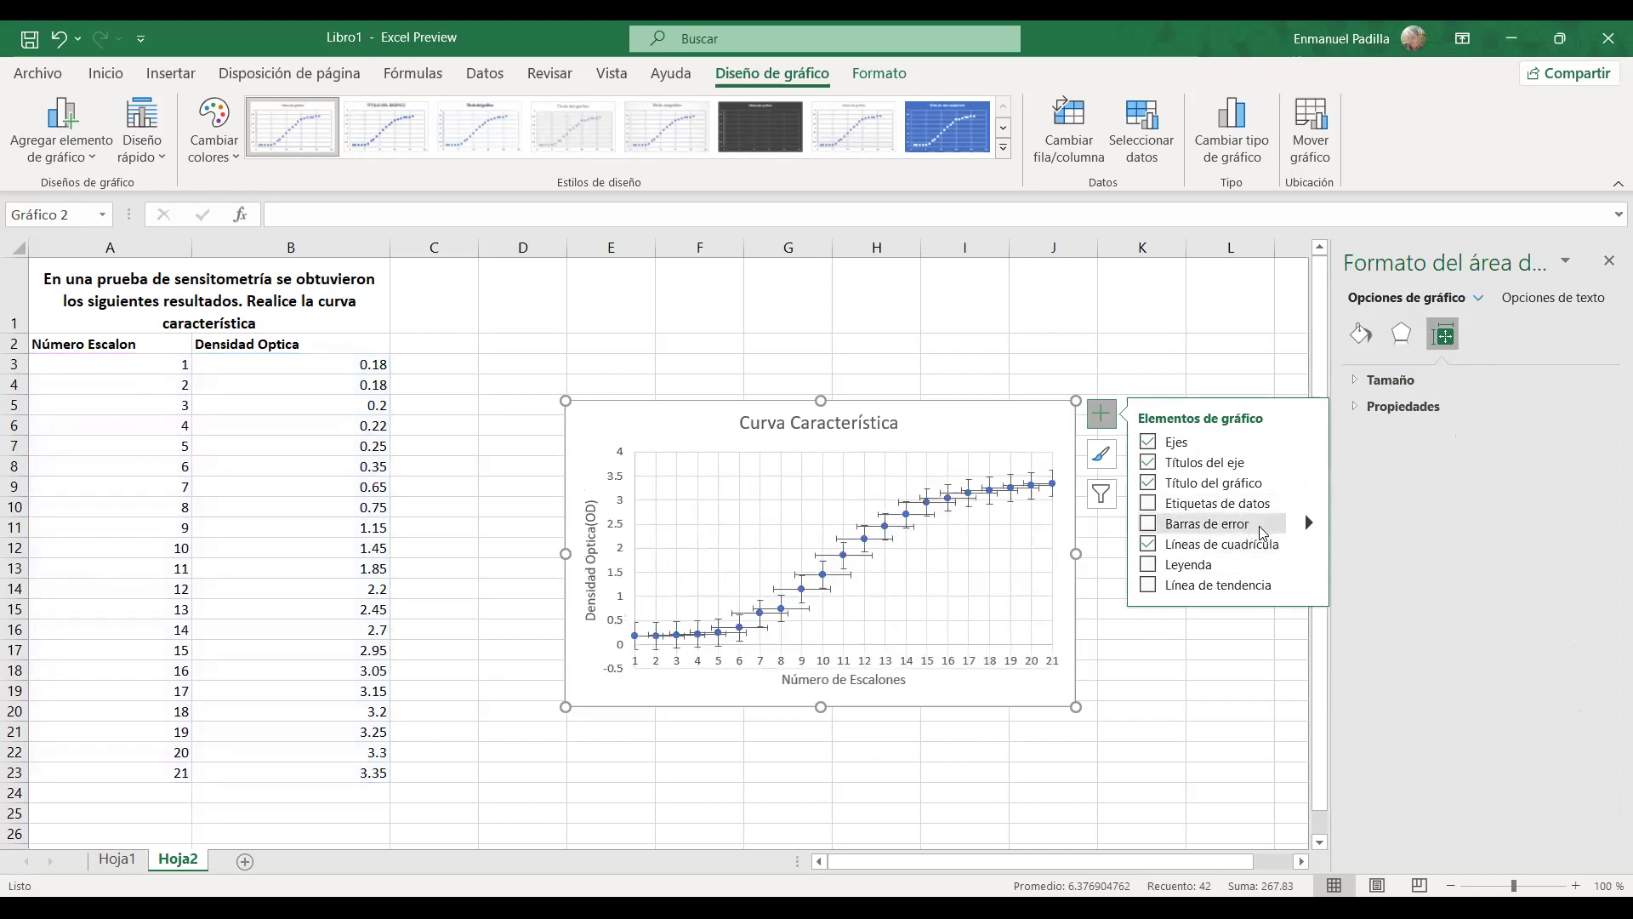
left_click(1308, 542)
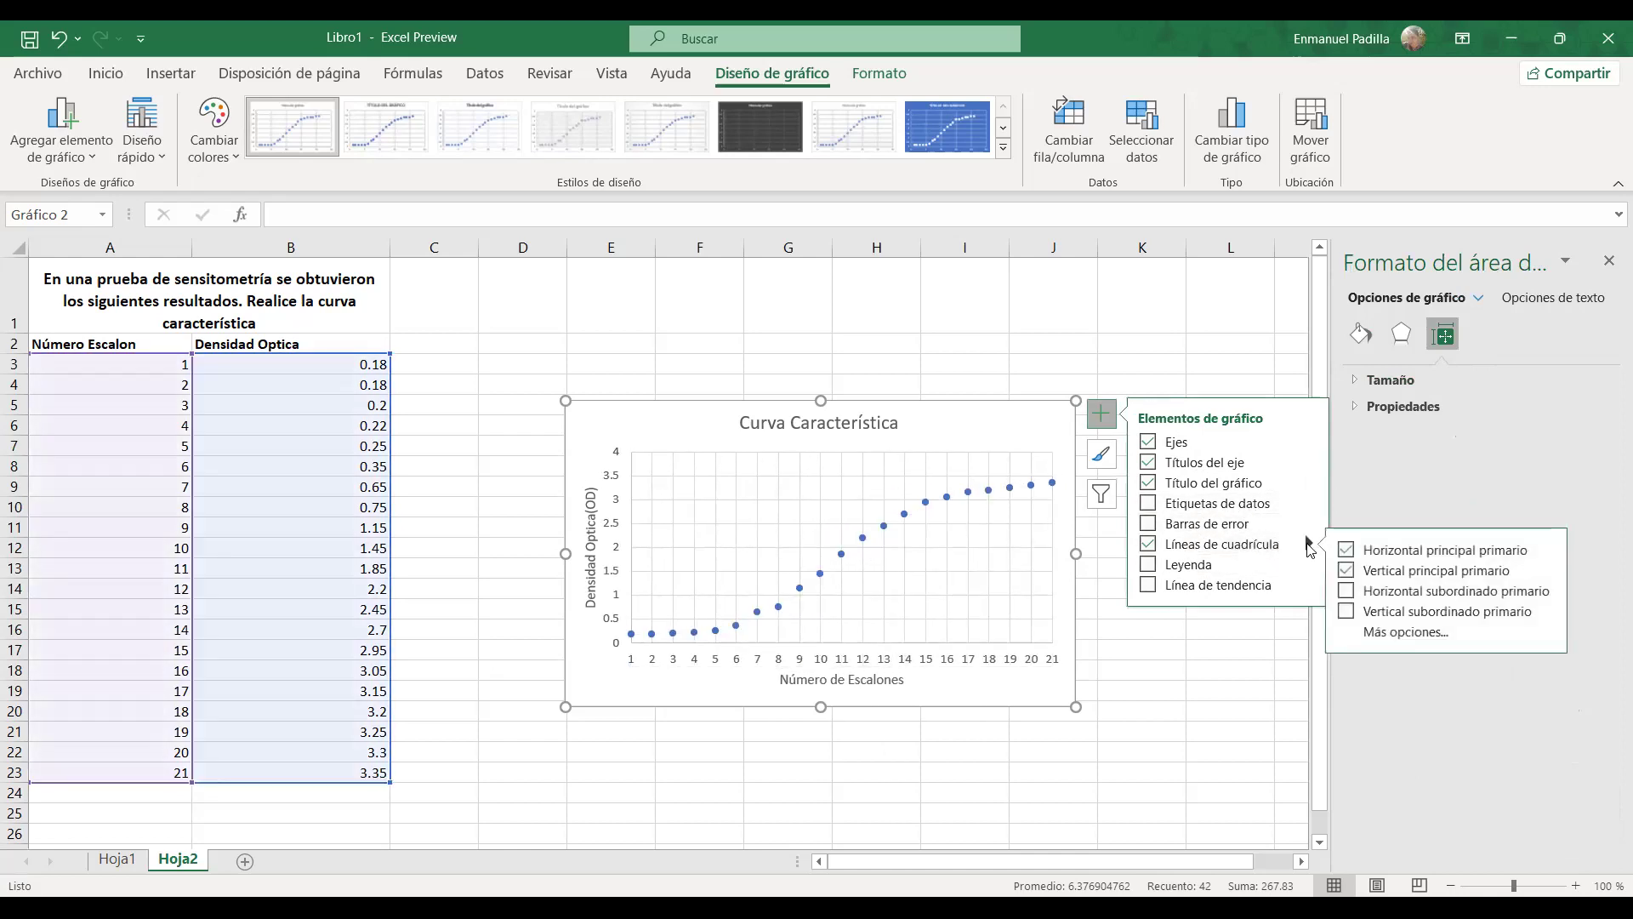
left_click(1348, 593)
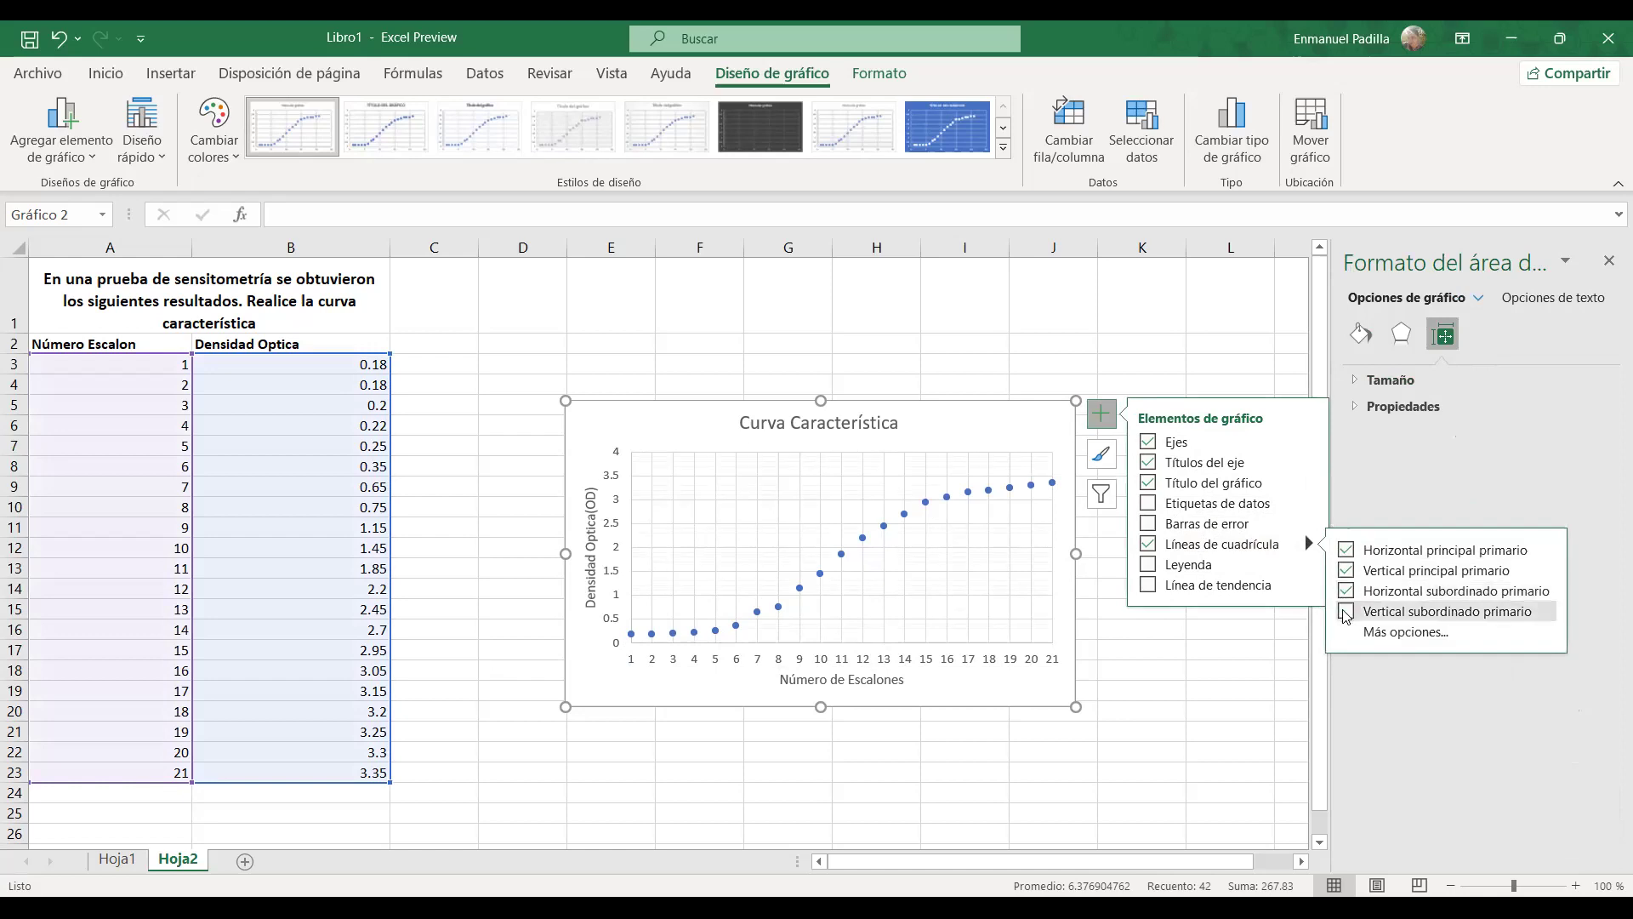
left_click(1346, 613)
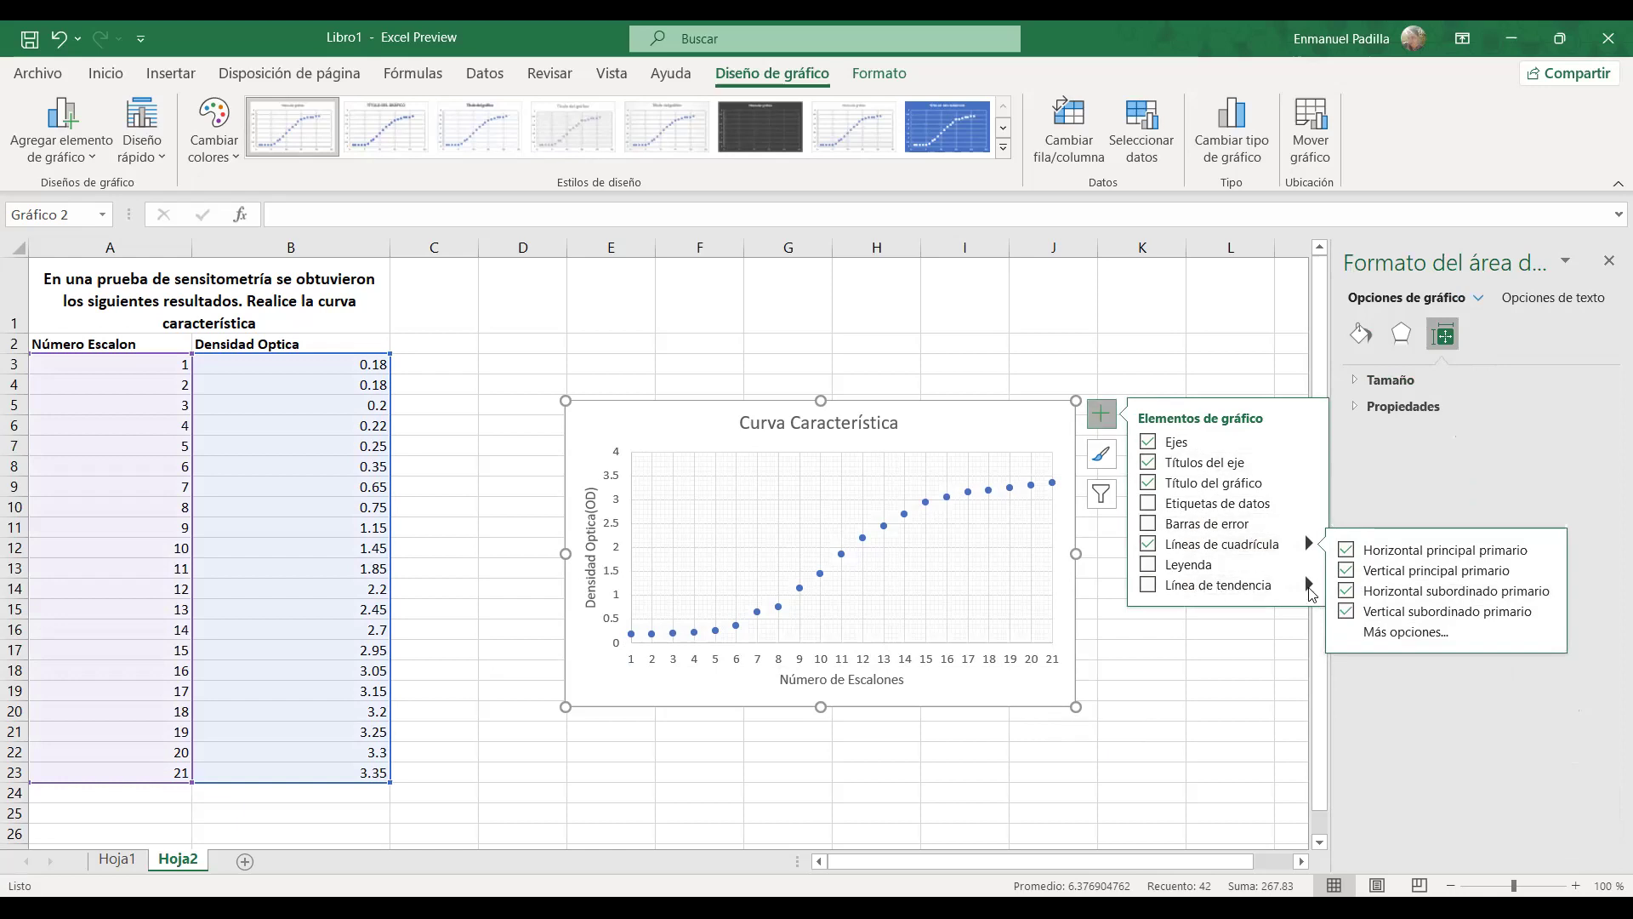
Add a two-period moving average trendline, and enlarge and reposition the chart beside the data between columns C and J.
mouse_move(1311, 593)
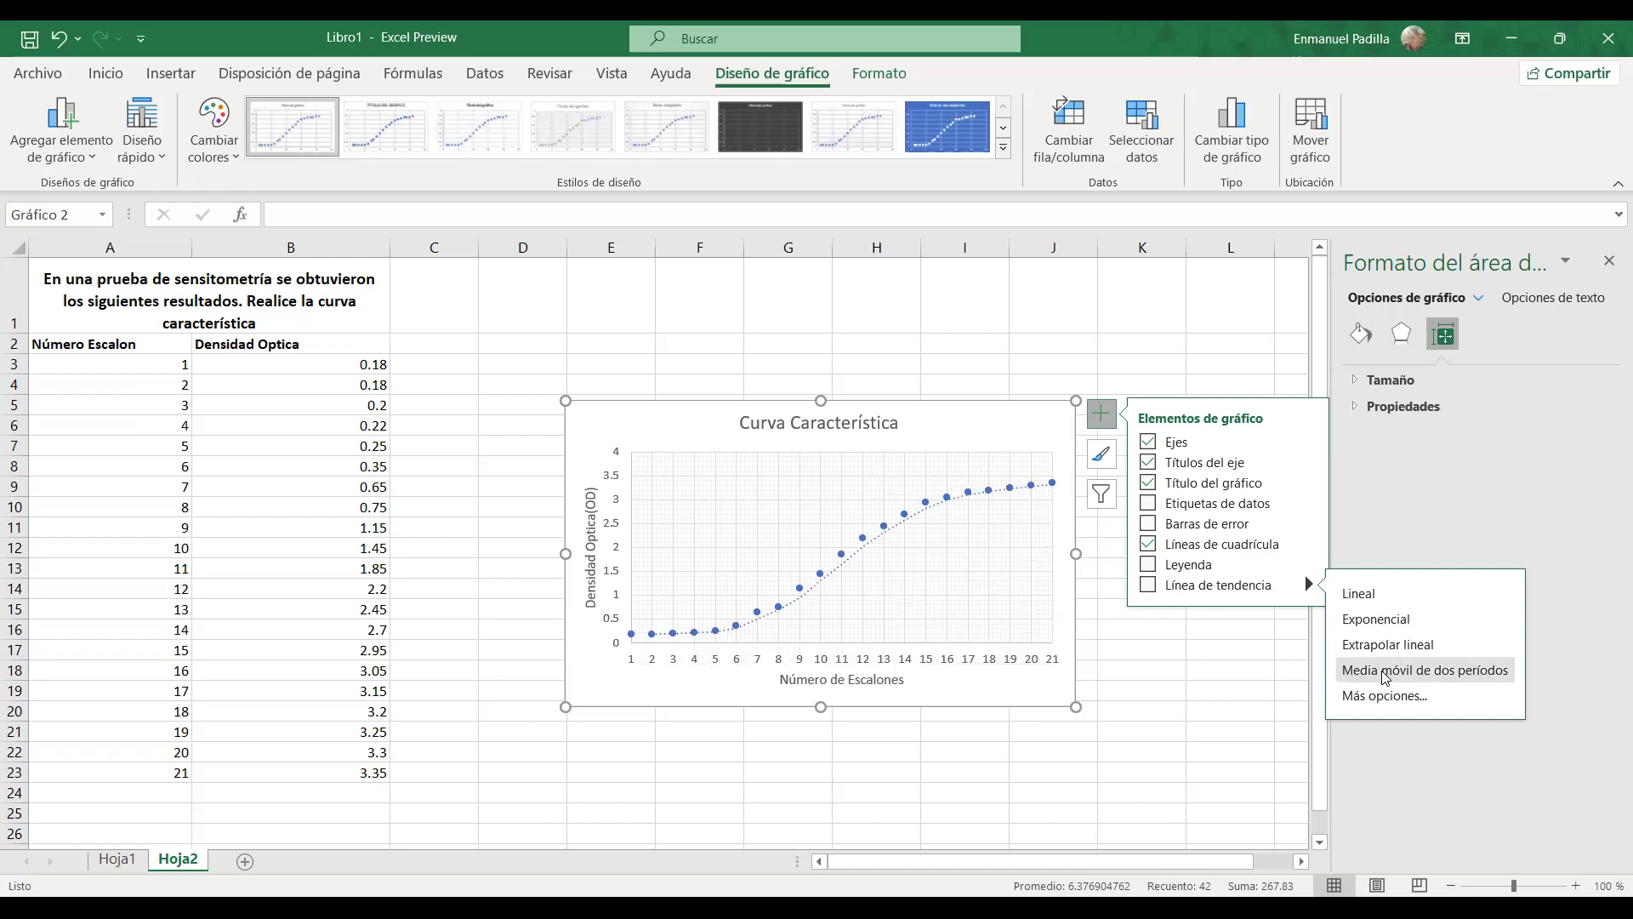
left_click(1386, 676)
left_click(1138, 672)
left_click_drag(1071, 402, 996, 389)
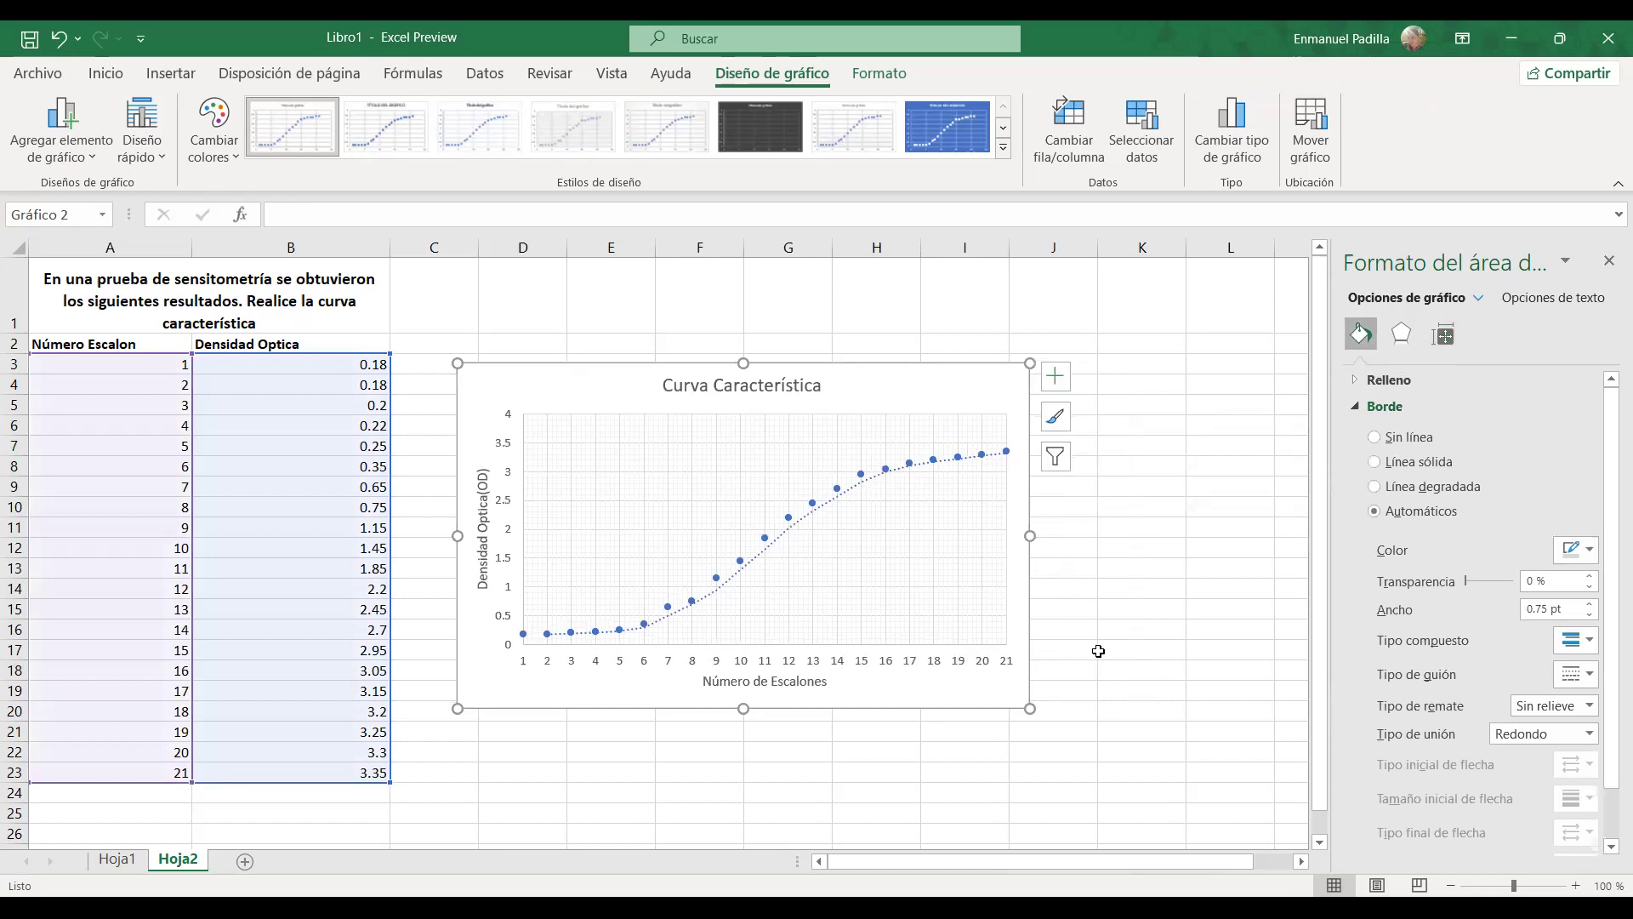
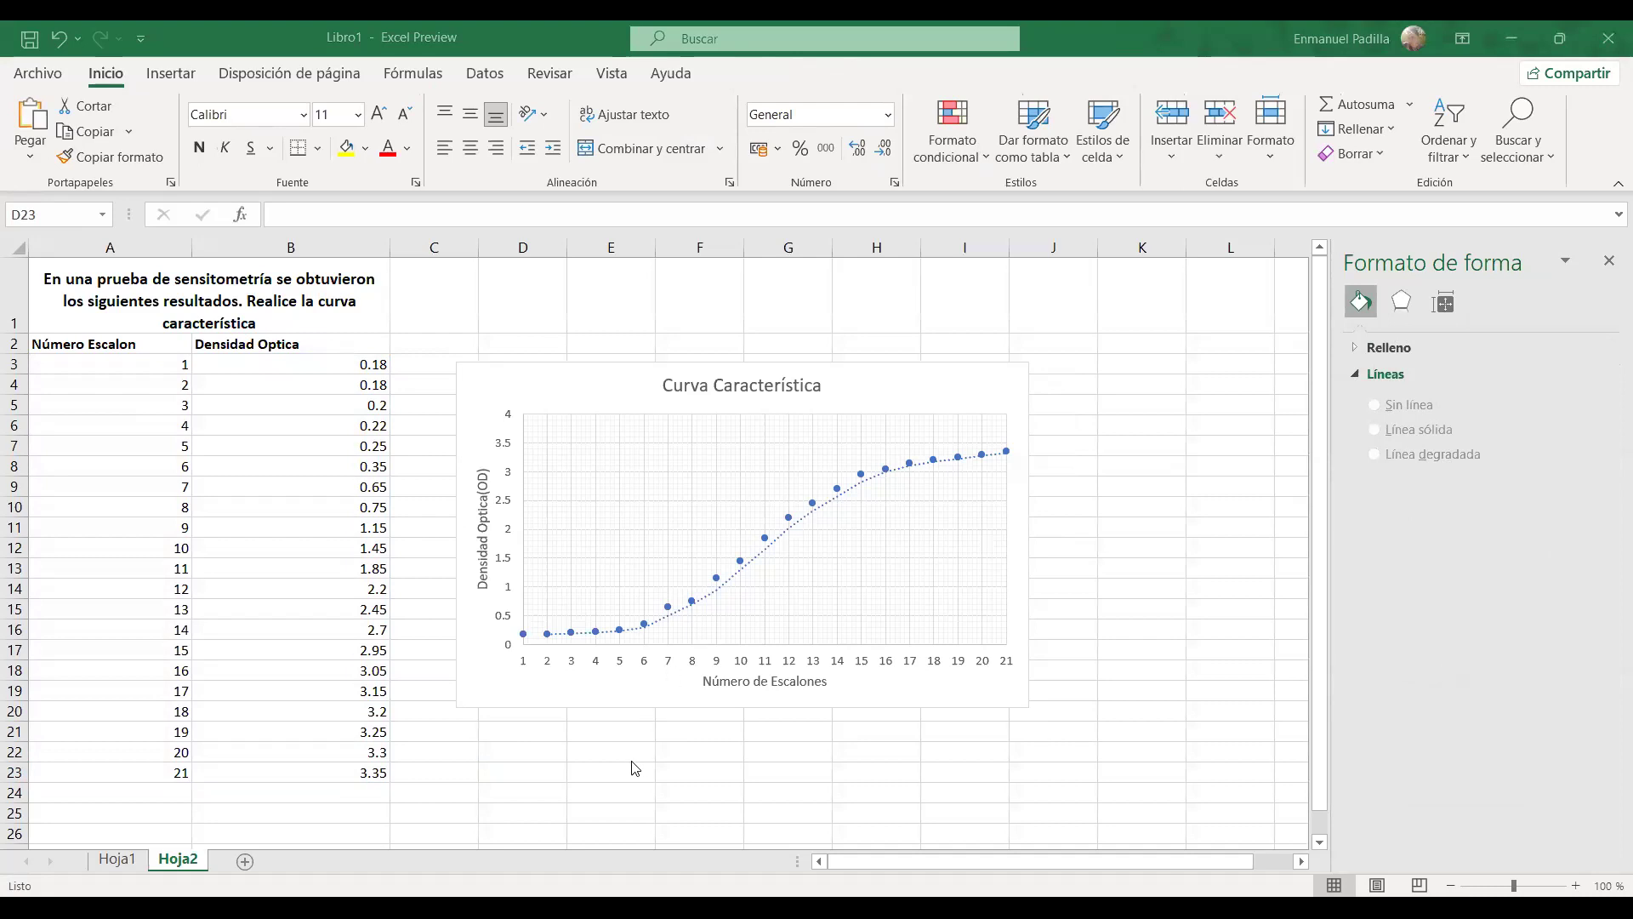
Examine the step and density data on Hoja2 against its plotted series, focusing on the optical density at step 1.
left_click_drag(139, 355, 375, 752)
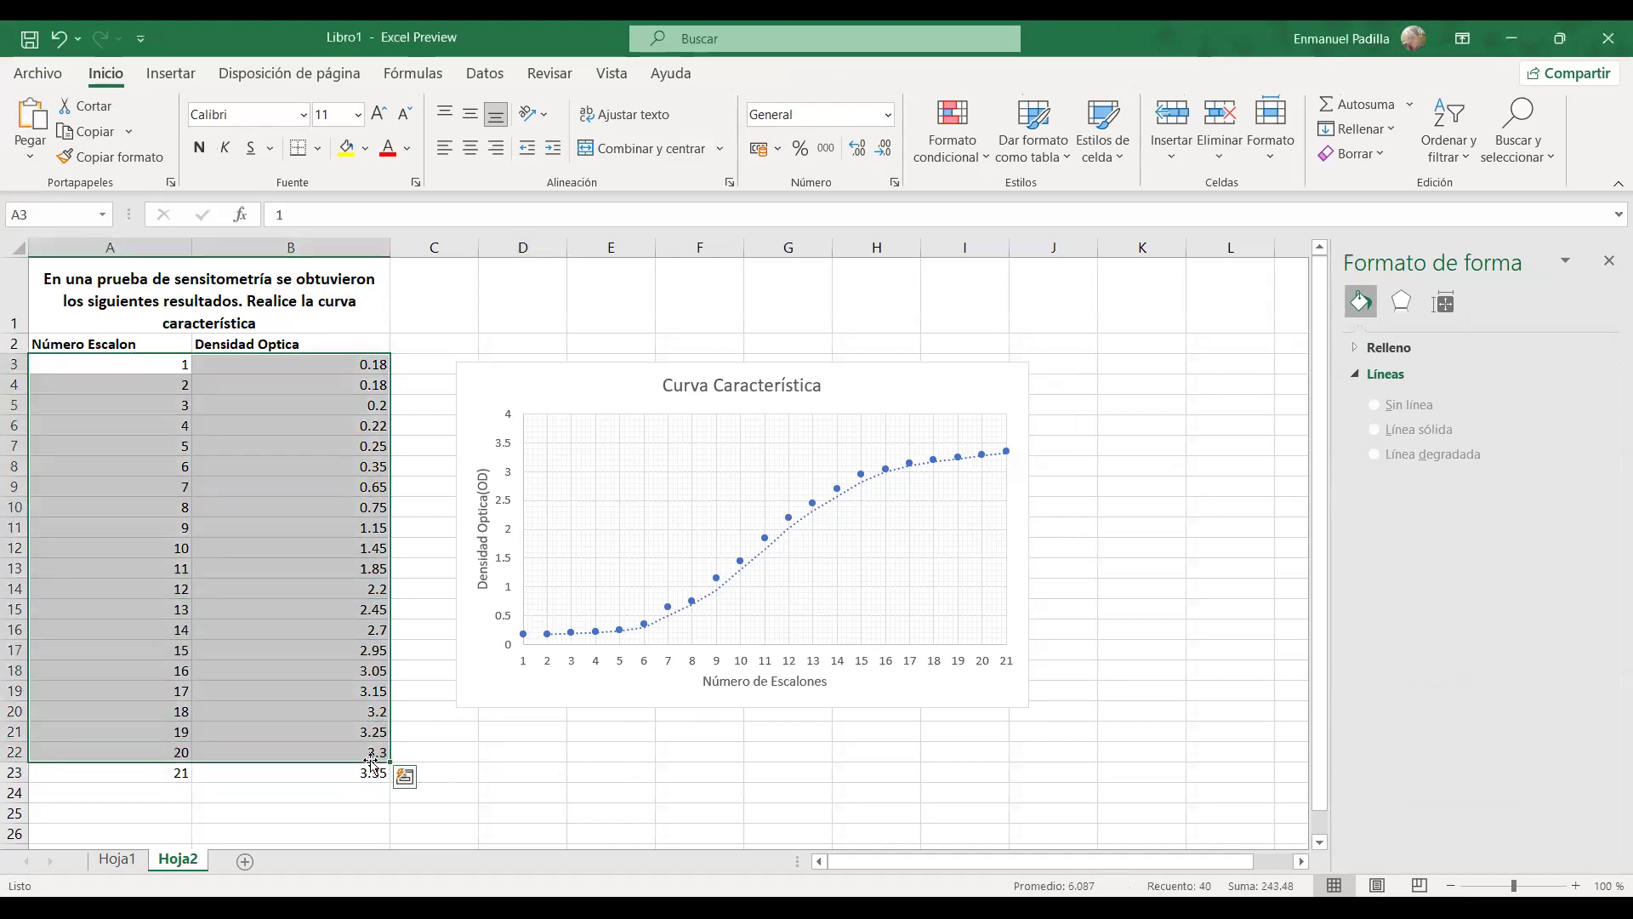
left_click(523, 637)
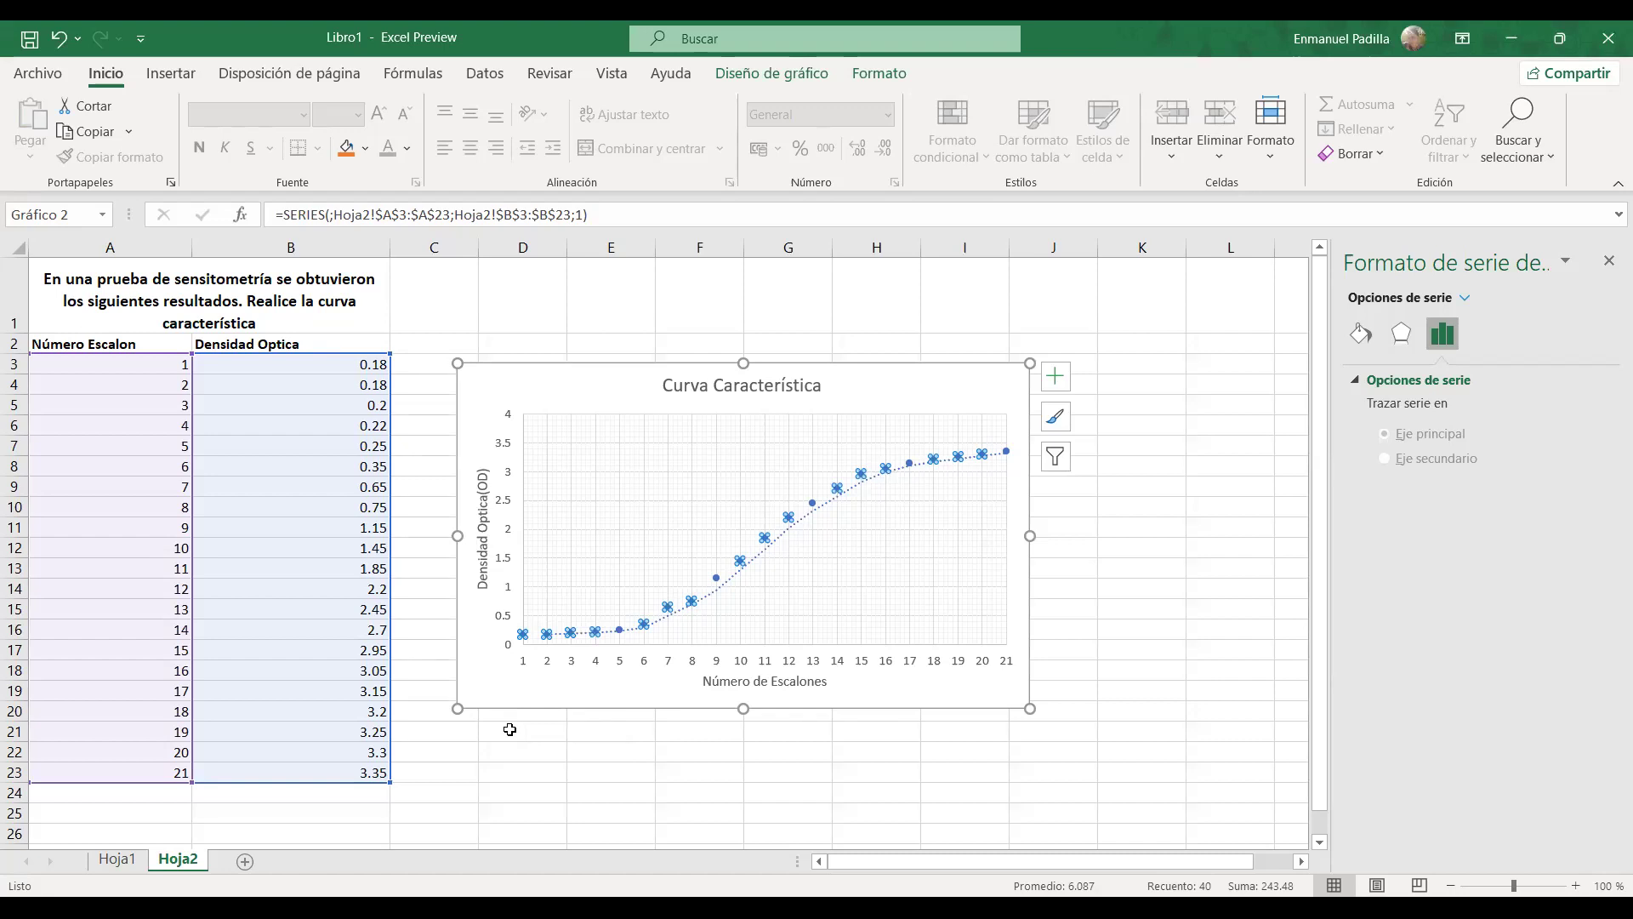
left_click(509, 730)
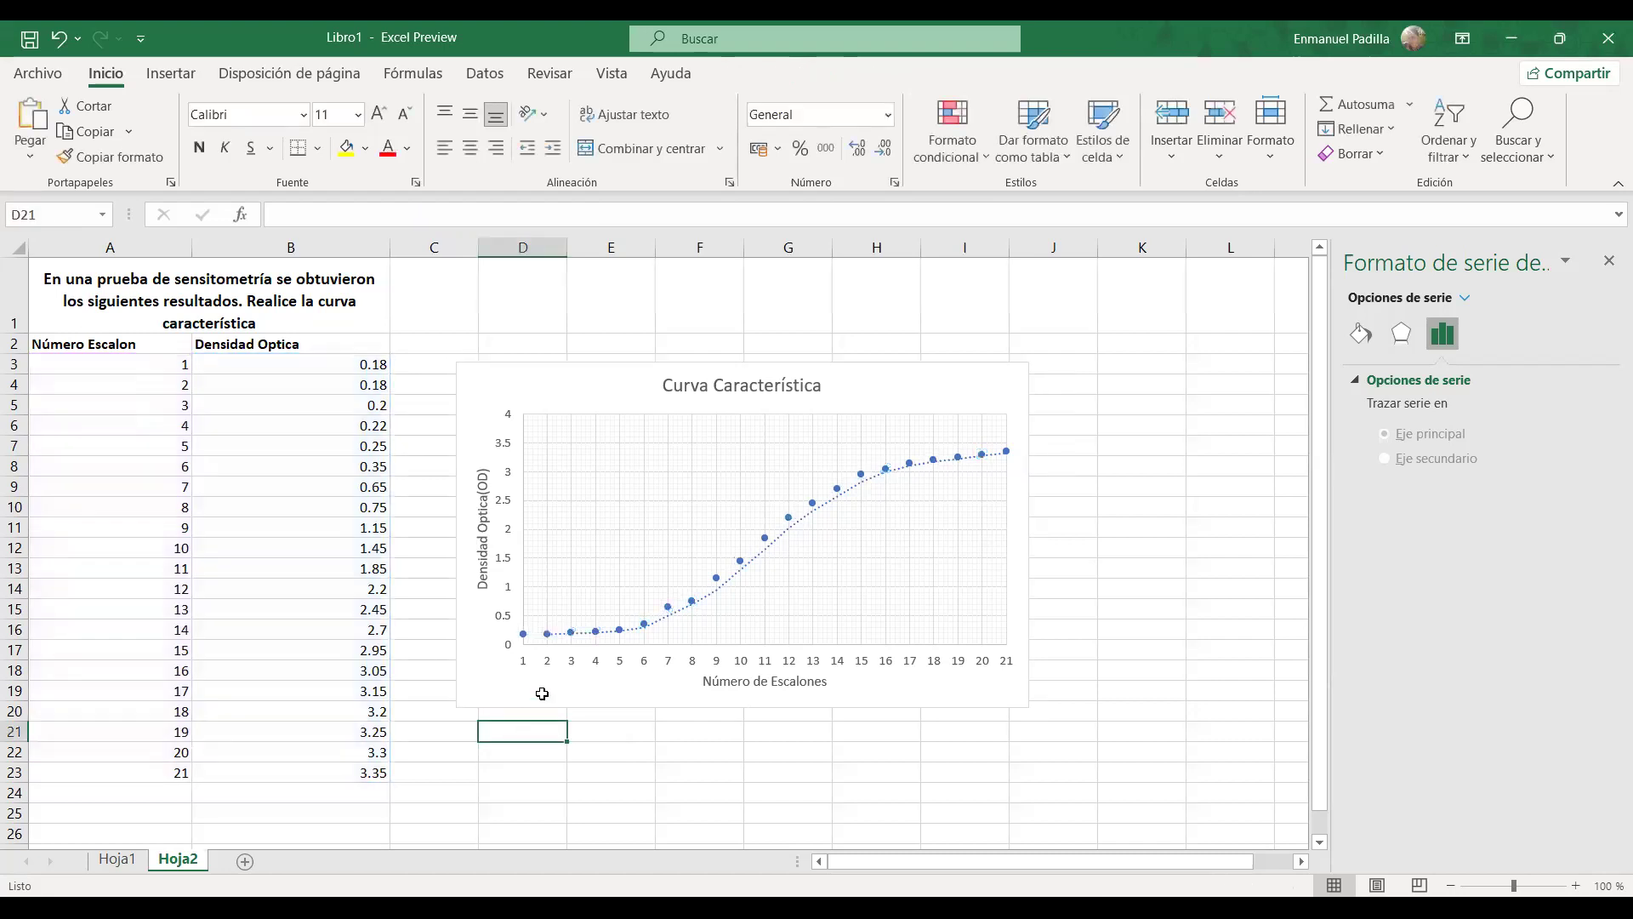
left_click(531, 656)
left_click(524, 634)
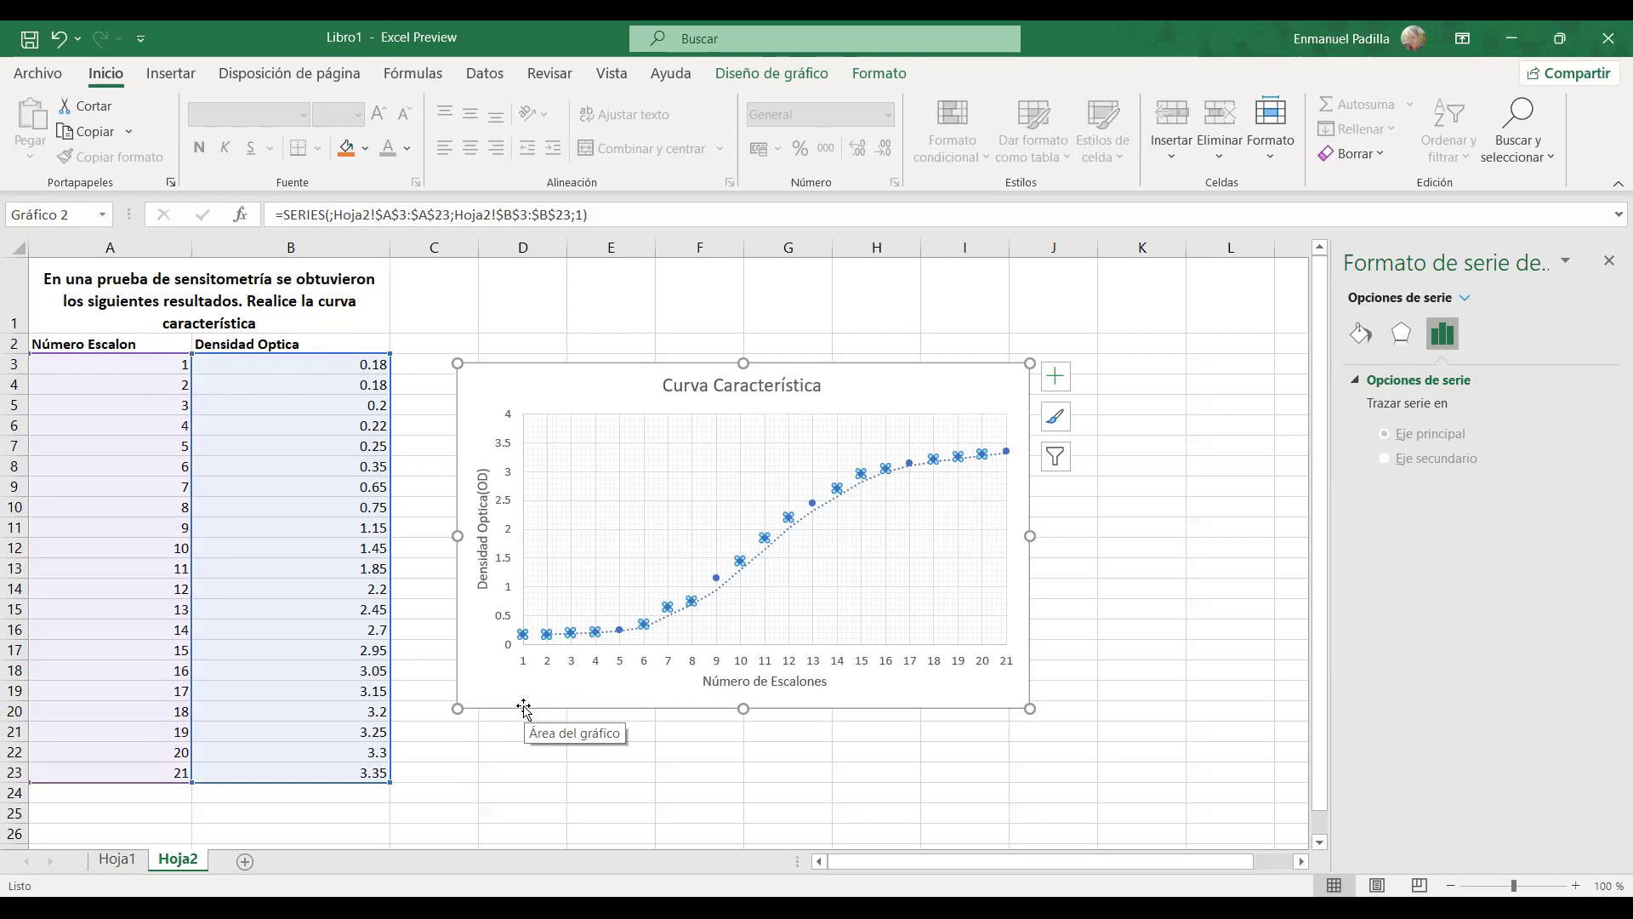
left_click(497, 756)
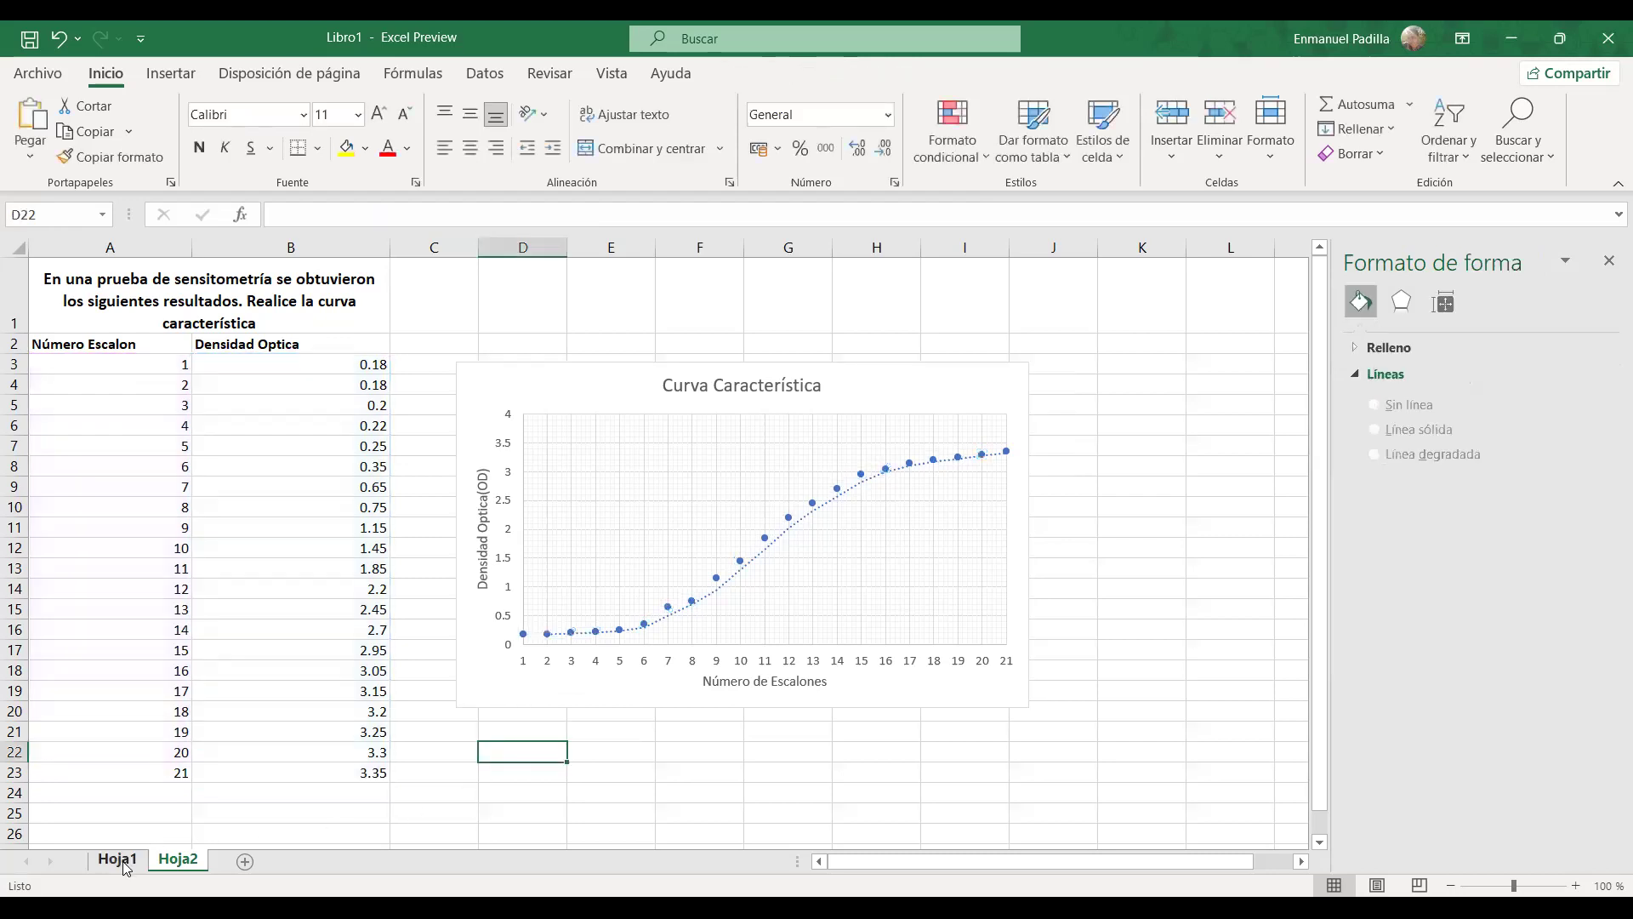
Switch to sheet Hoja1 and inspect the optical density at step 1 in its characteristic curve and data table.
left_click(123, 861)
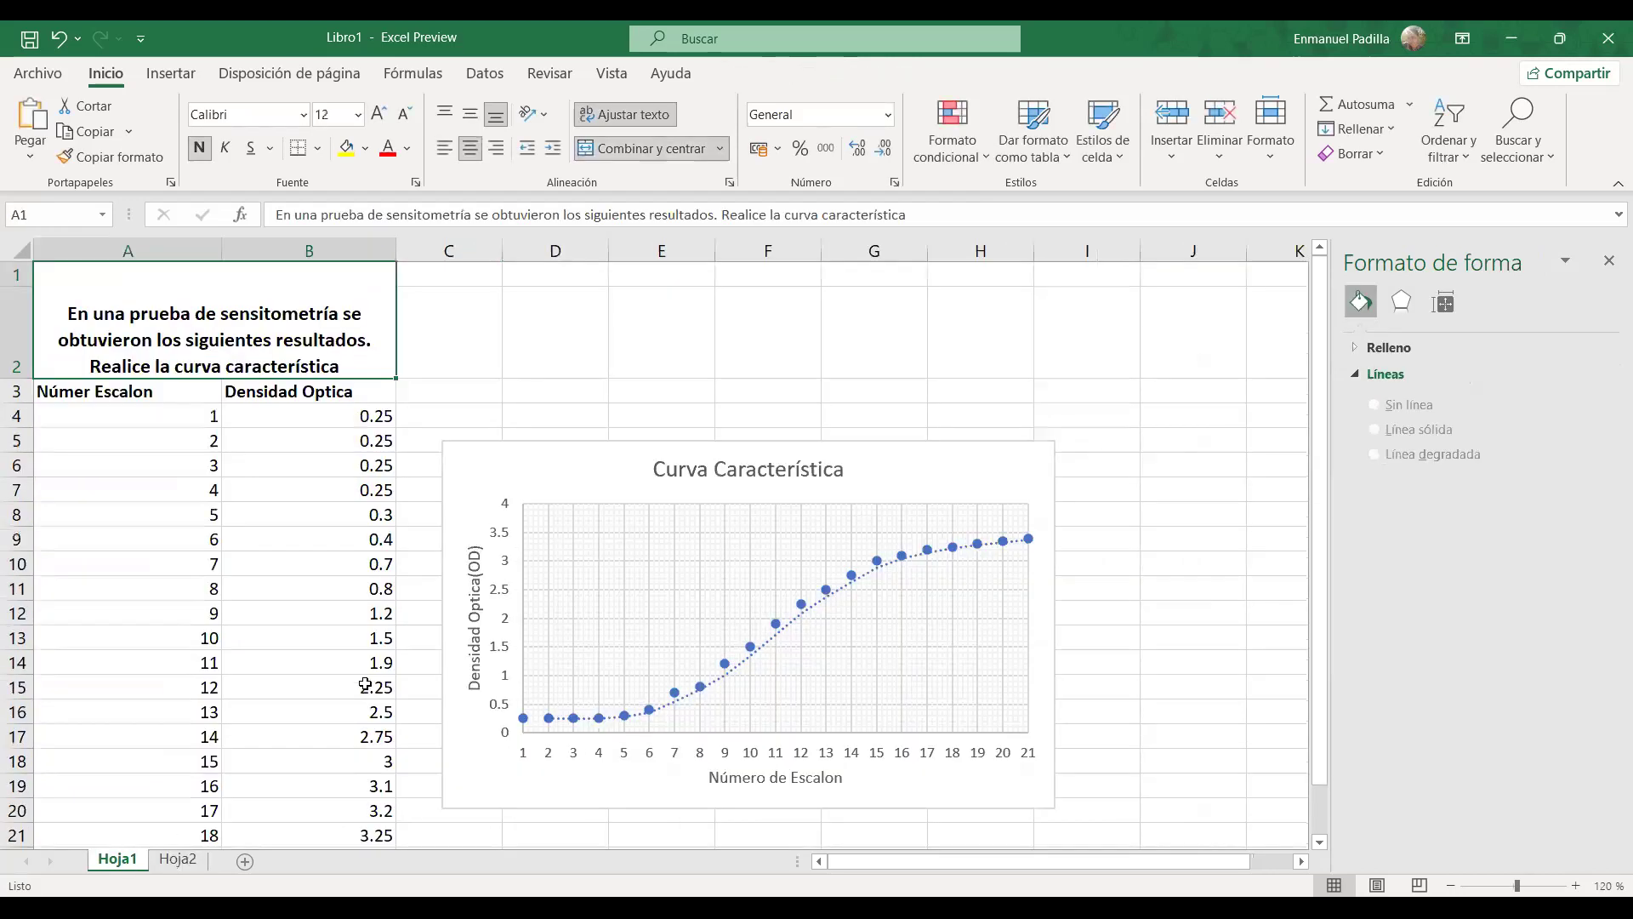
left_click(545, 731)
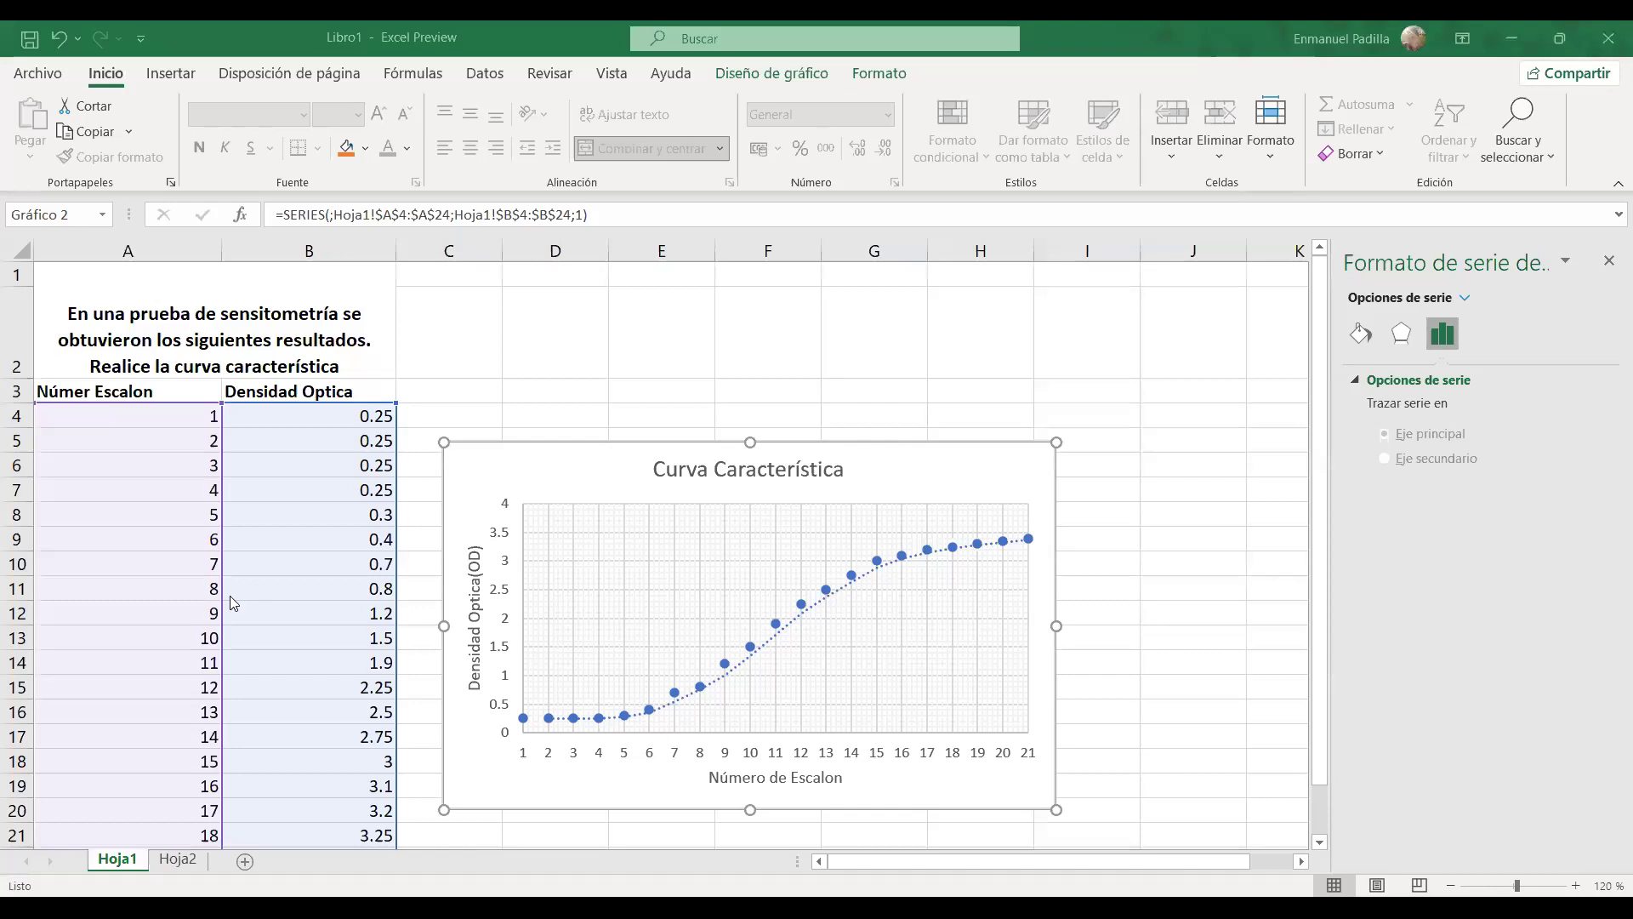
left_click(526, 723)
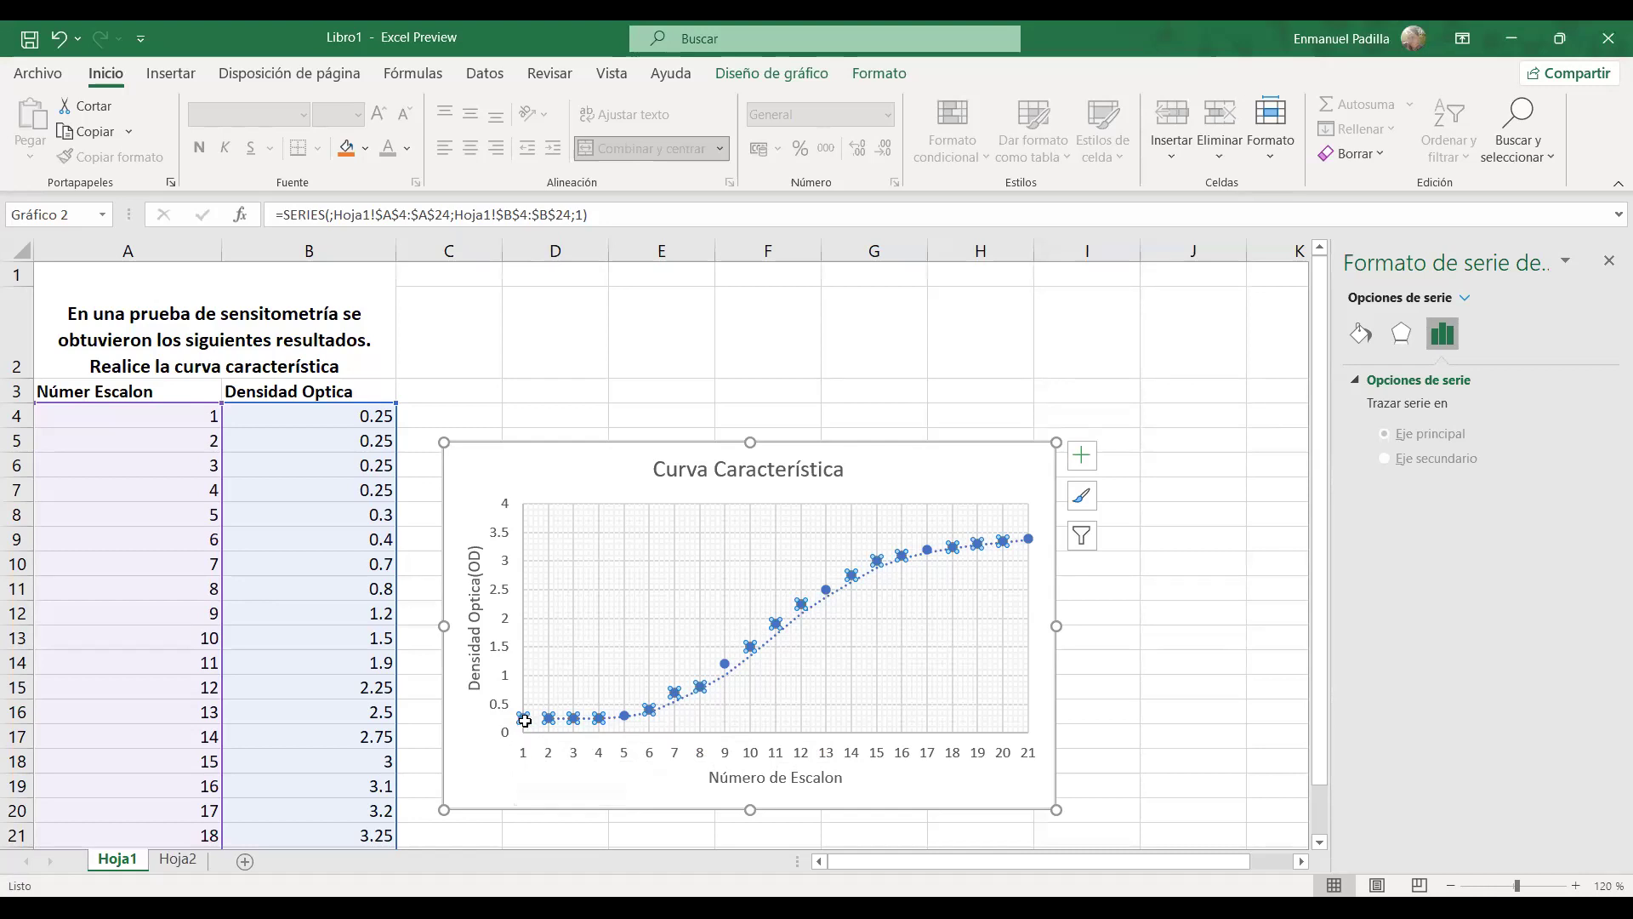
mouse_move(523, 719)
left_click(332, 424)
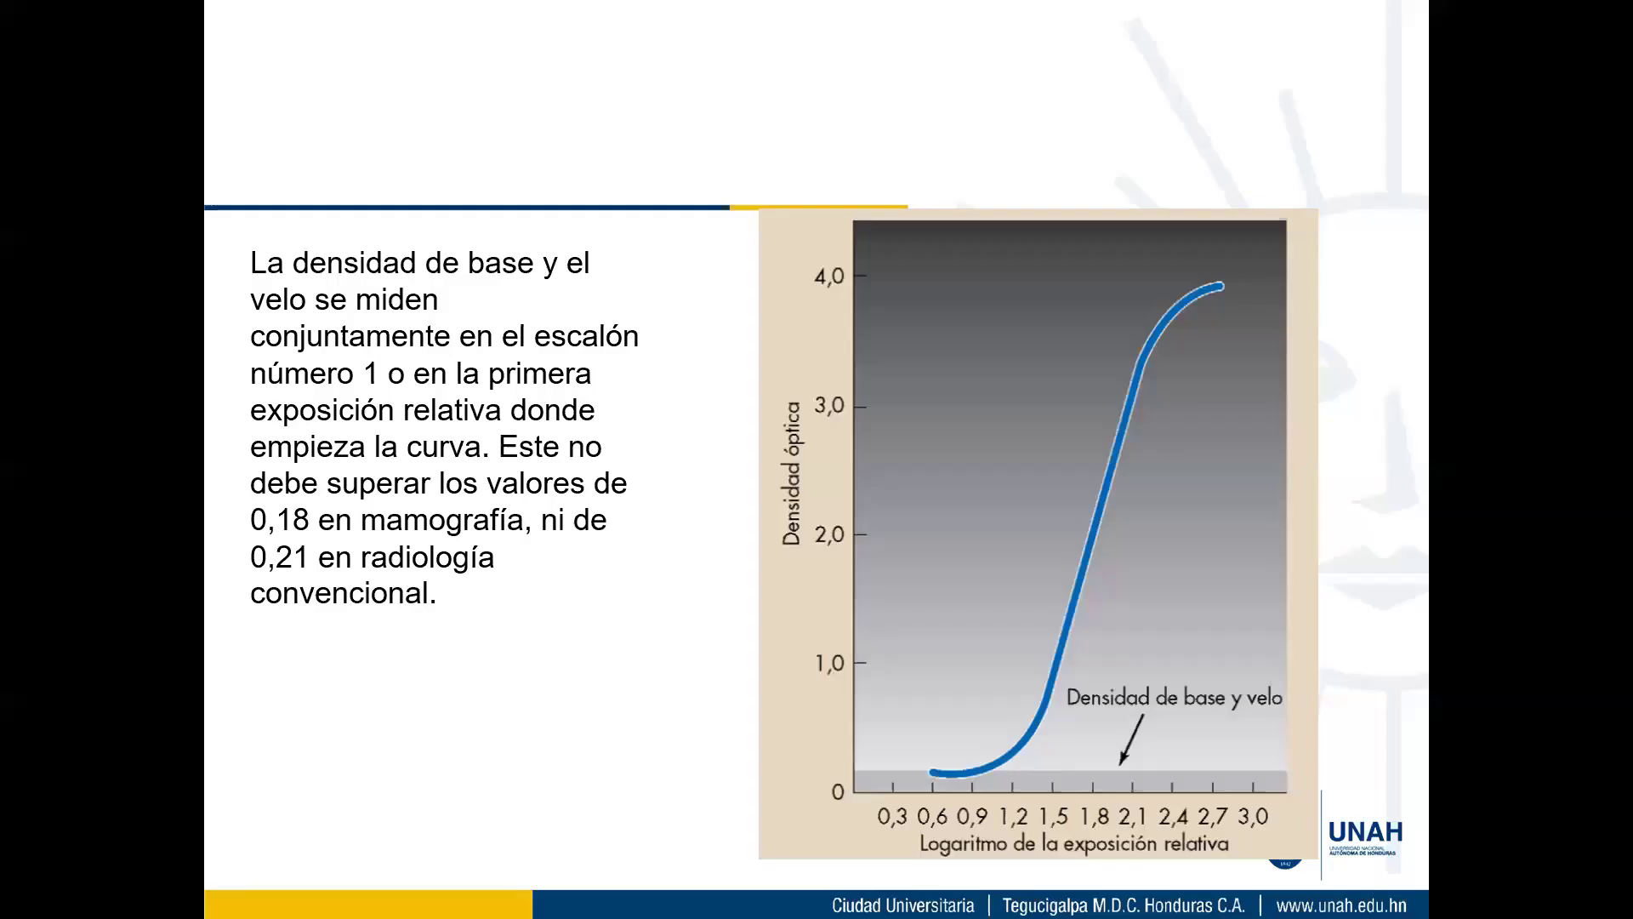
left_click(678, 575)
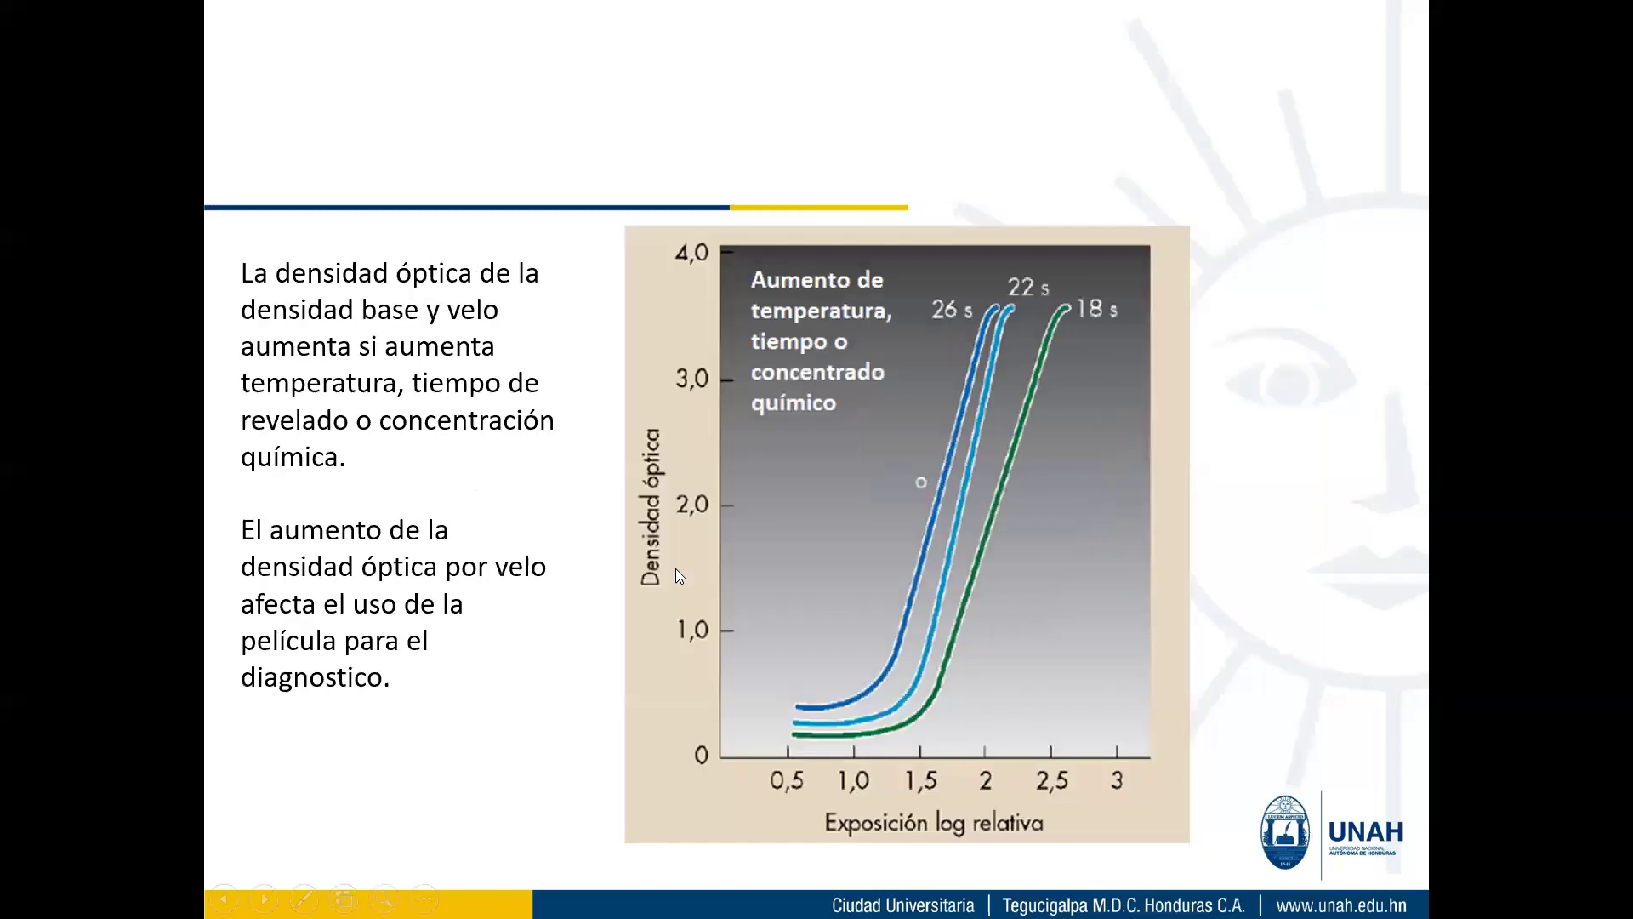
left_click(679, 576)
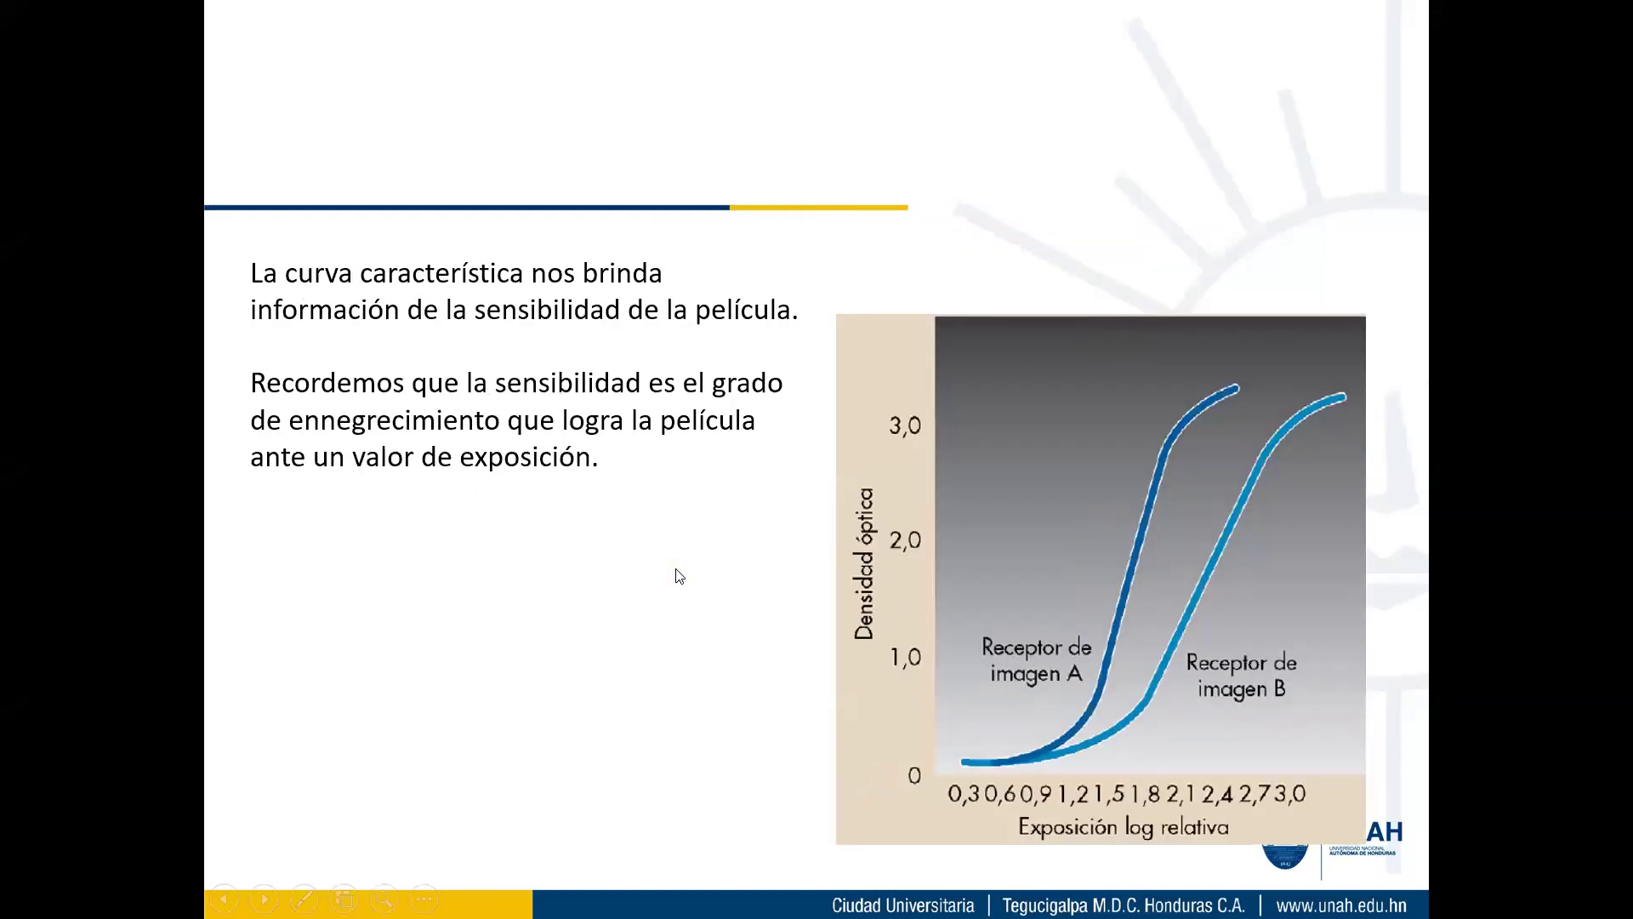